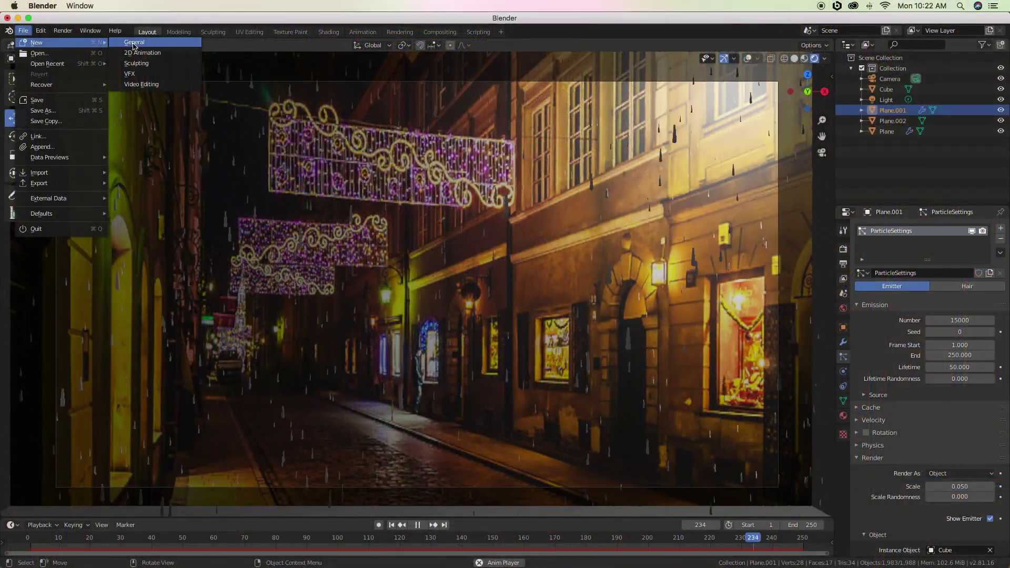
# - Start a fresh General scene with only the default cube, camera and light
pyautogui.click(132, 46)
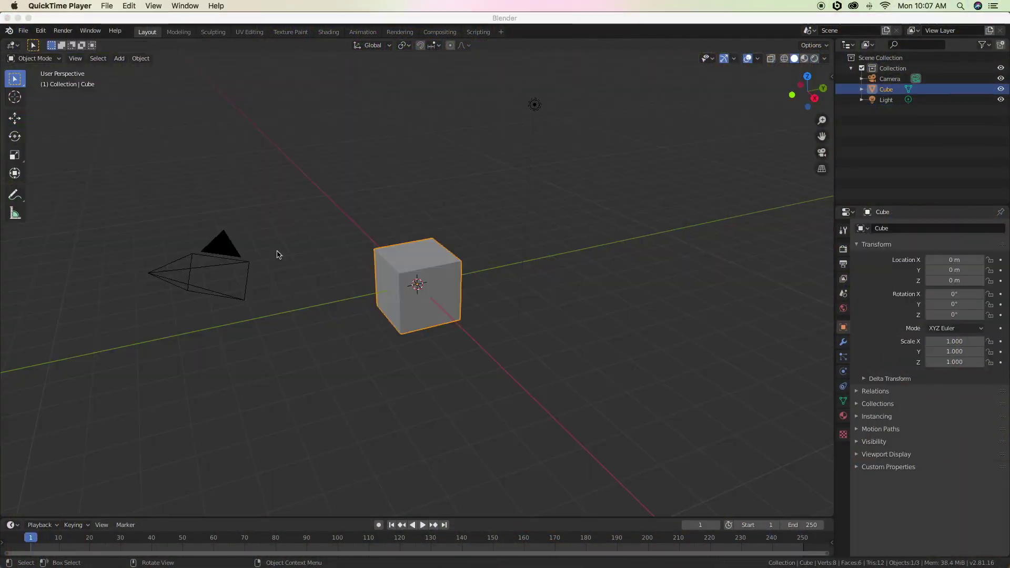
# - Delete the default cube
pyautogui.click(407, 311)
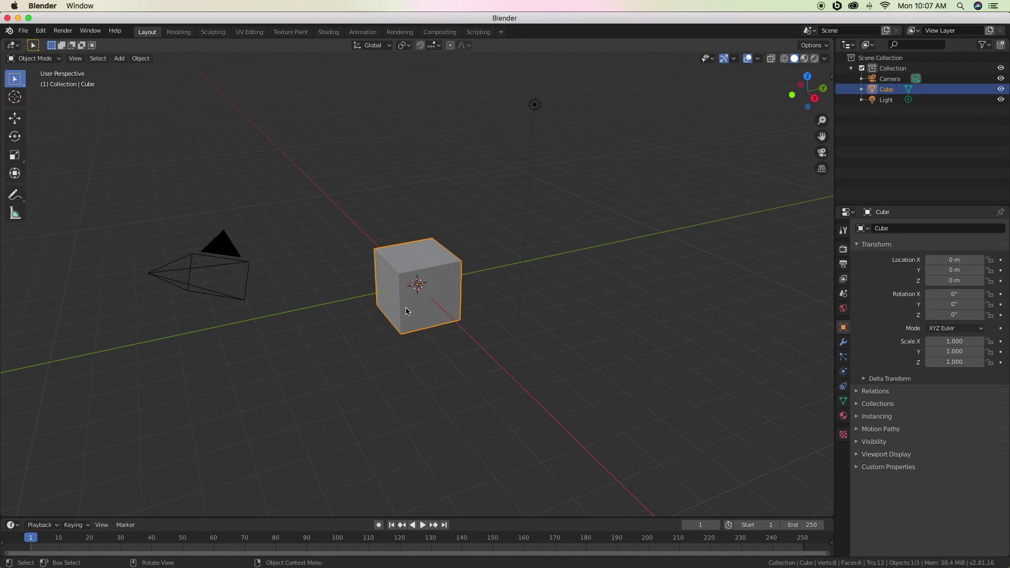
pyautogui.press('x')
pyautogui.click(407, 311)
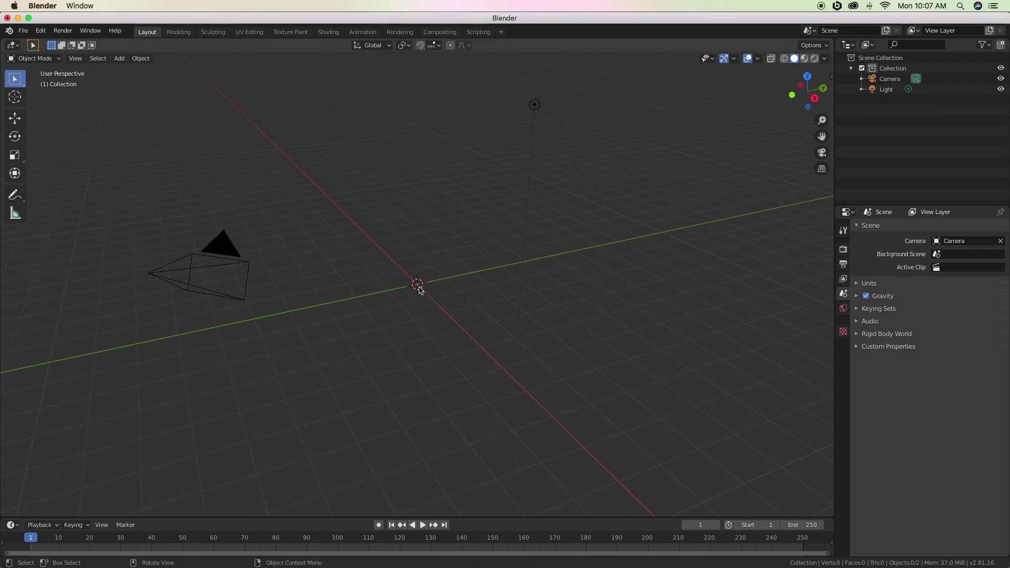
# - Add a plane at the origin and scale it by 5 as the floor
pyautogui.hotkey('shift', 'a')
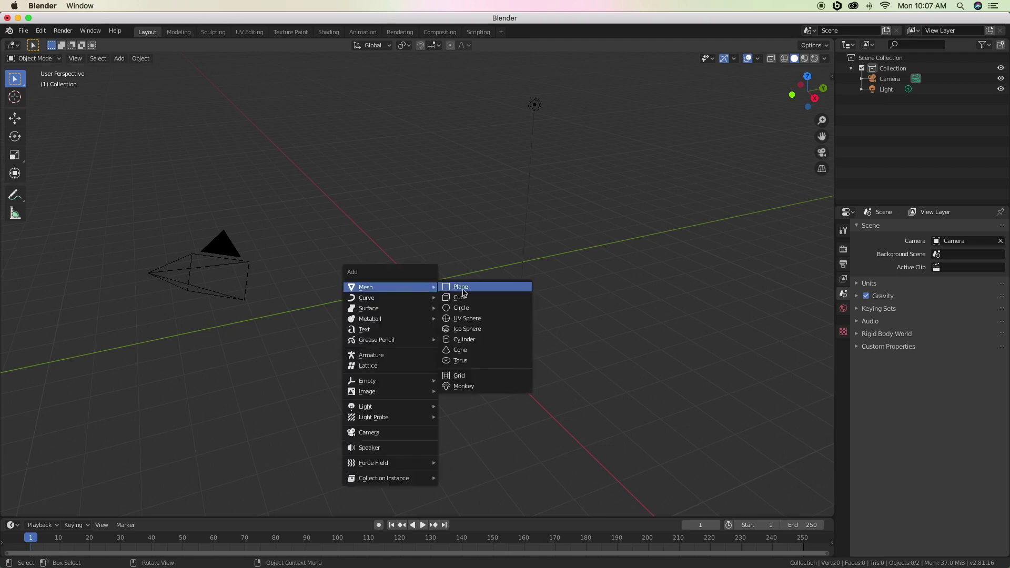
pyautogui.click(464, 288)
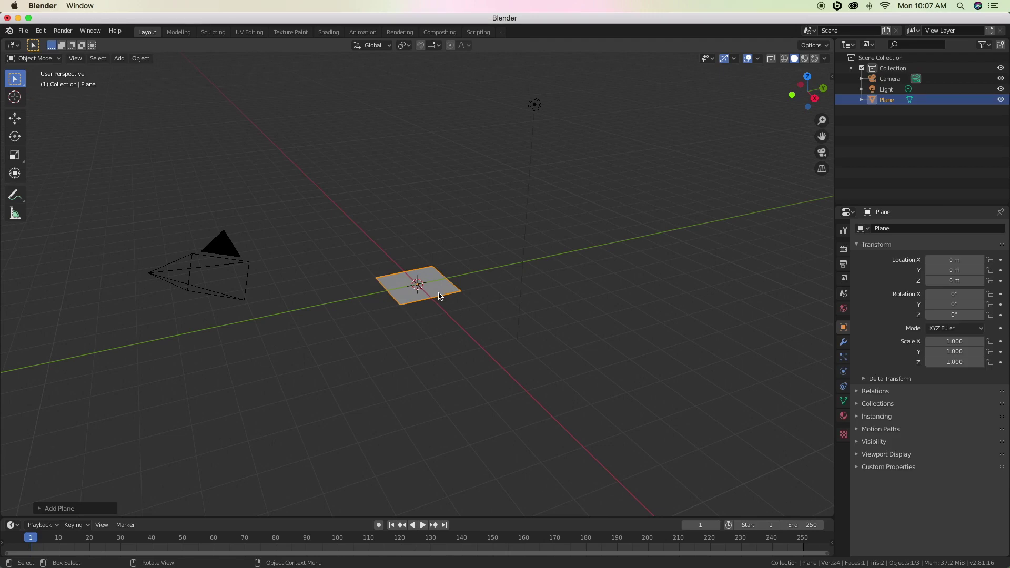
pyautogui.write('s')
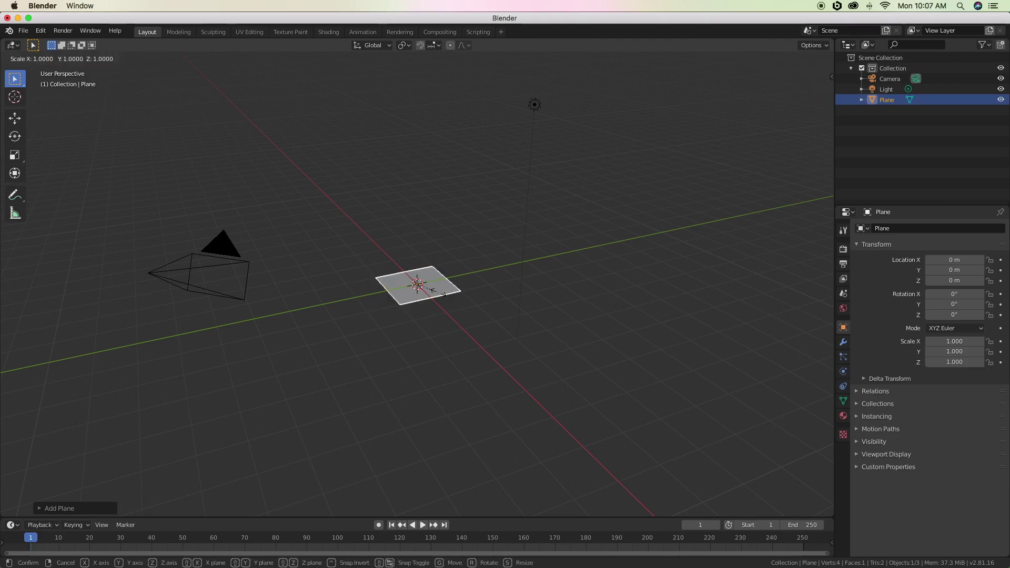
pyautogui.write('5')
pyautogui.press('Return')
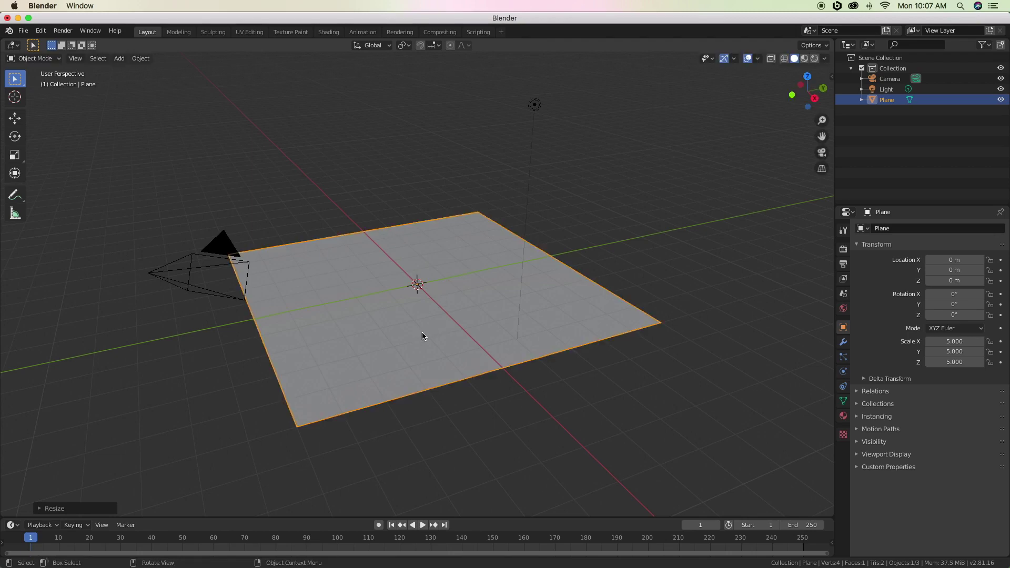
pyautogui.press('shift')
# - Duplicate the floor plane and raise the copy about 5.2 m as the ceiling
pyautogui.hotkey('shift', 'd')
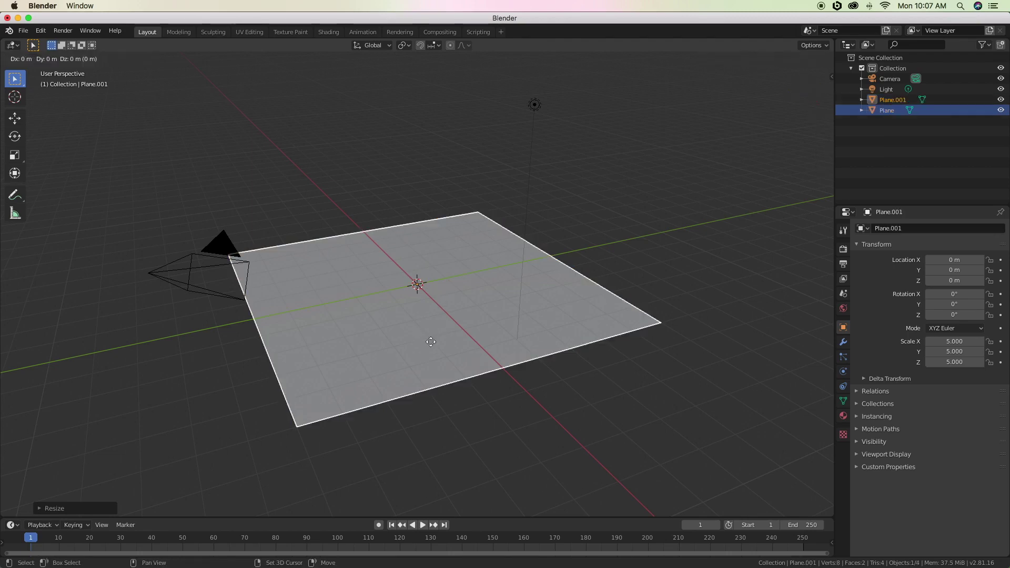
pyautogui.rightClick(430, 341)
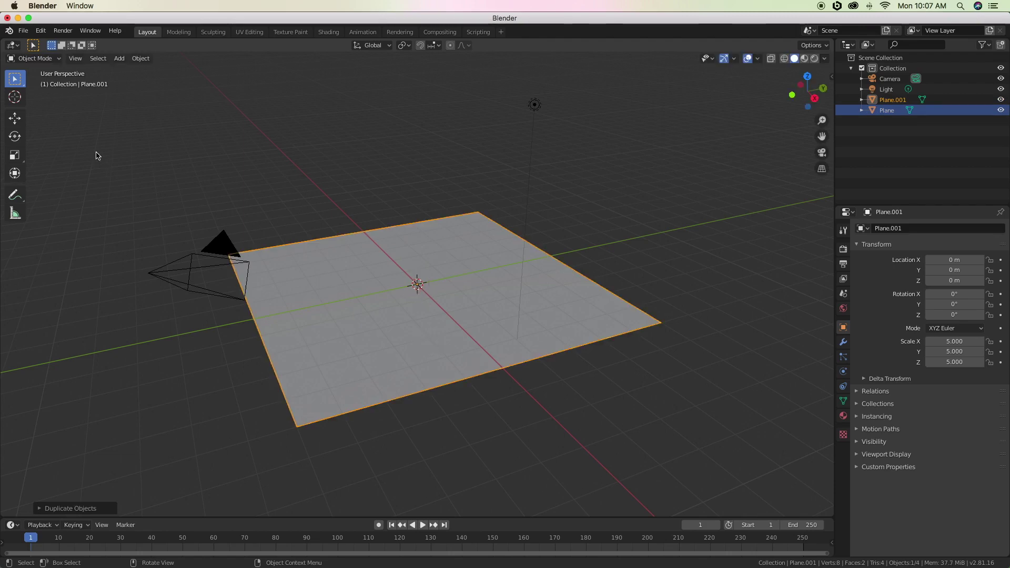
pyautogui.click(16, 122)
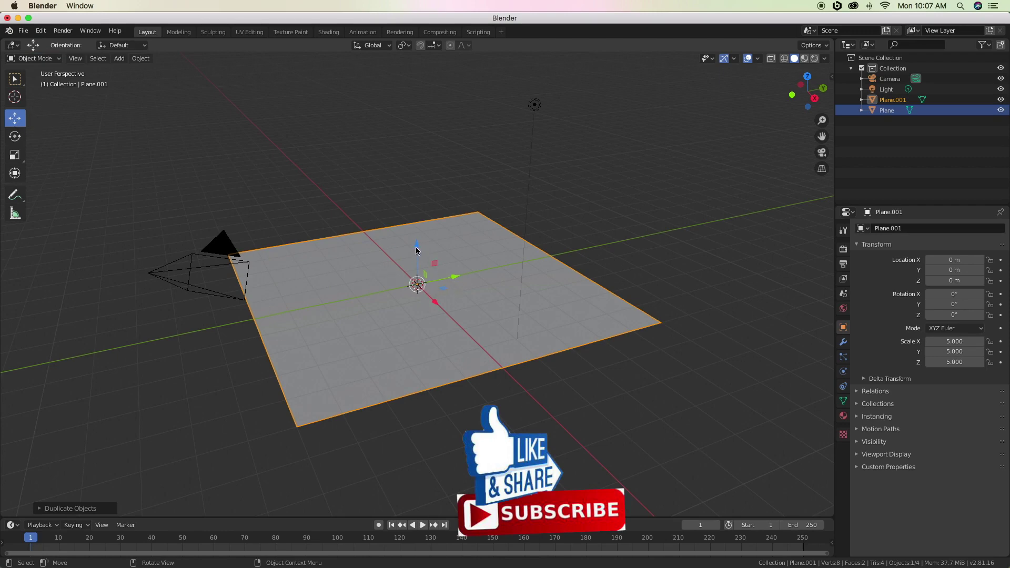
pyautogui.moveTo(416, 250); pyautogui.dragTo(406, 74)
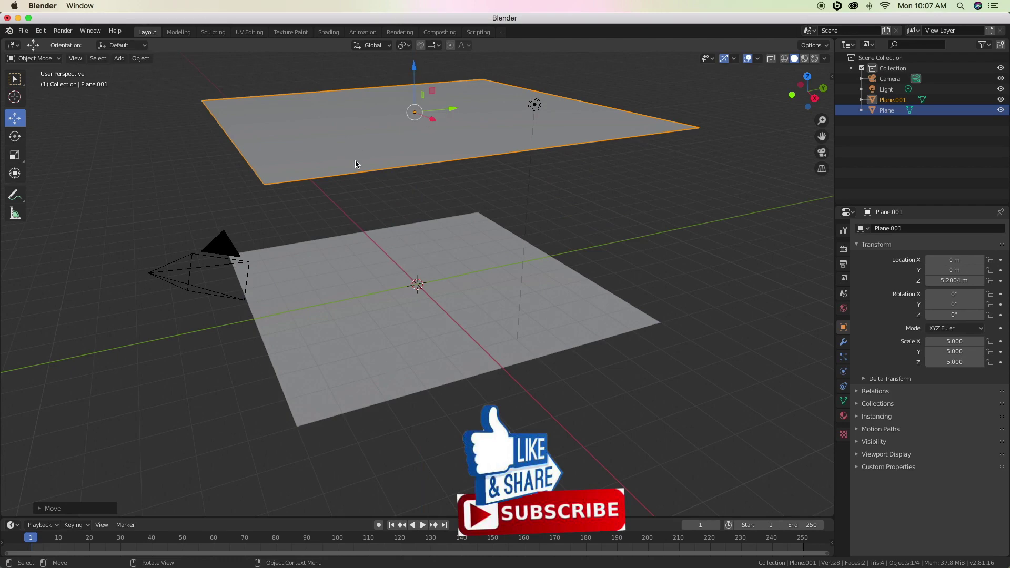
pyautogui.click(396, 149)
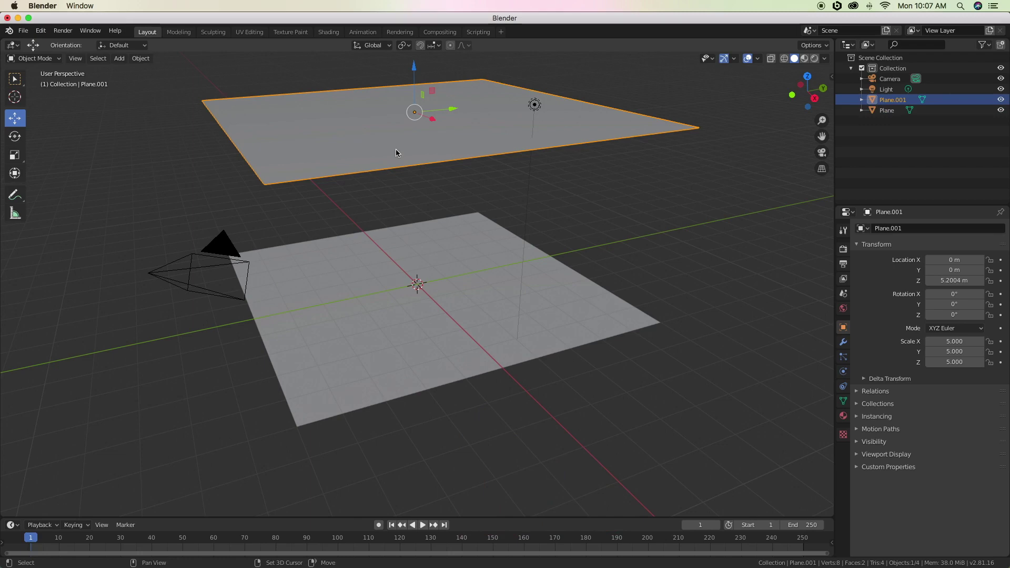
# - Duplicate the ceiling, lower it, rotate it 90° on X and slide it back as a wall
pyautogui.hotkey('shift', 'd')
pyautogui.rightClick(396, 150)
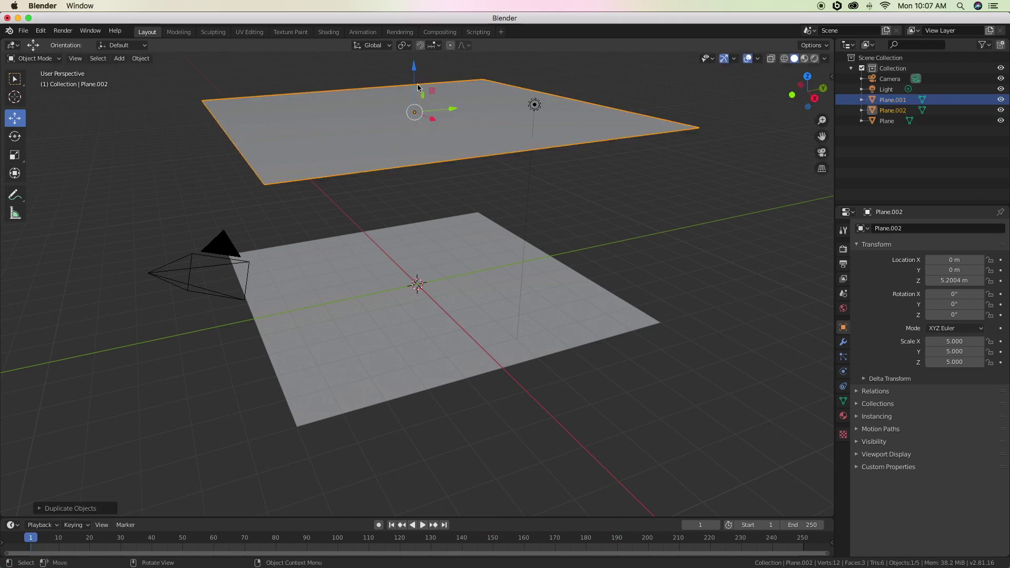
pyautogui.press('g')
pyautogui.press('z')
pyautogui.click(409, 163)
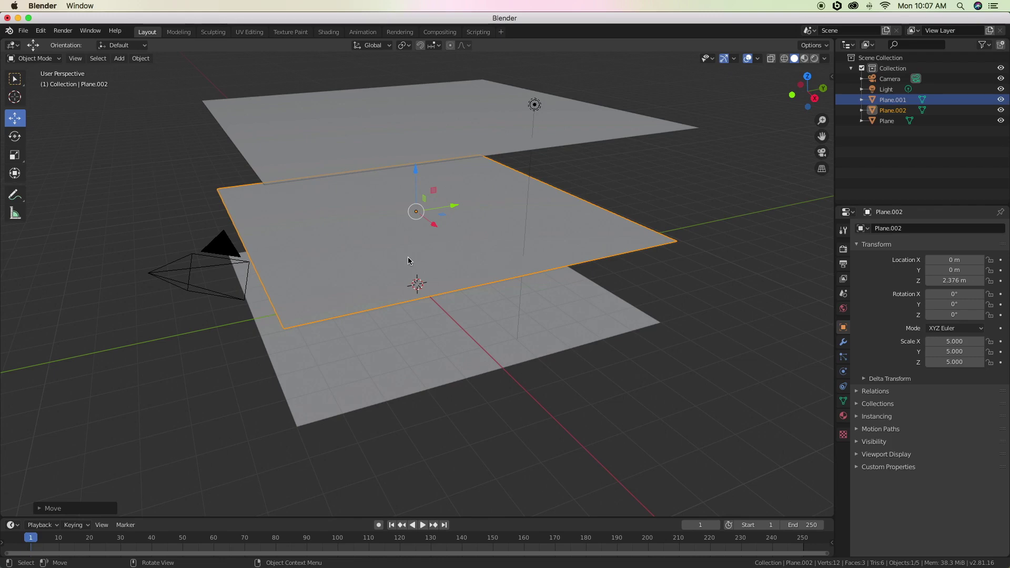
pyautogui.press('r')
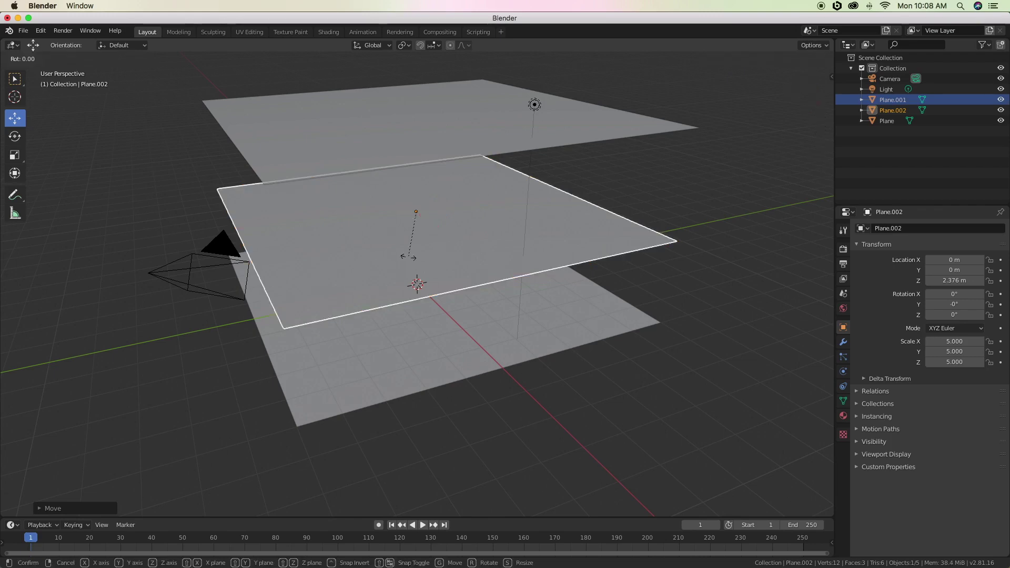
pyautogui.write('x90')
pyautogui.press('Return')
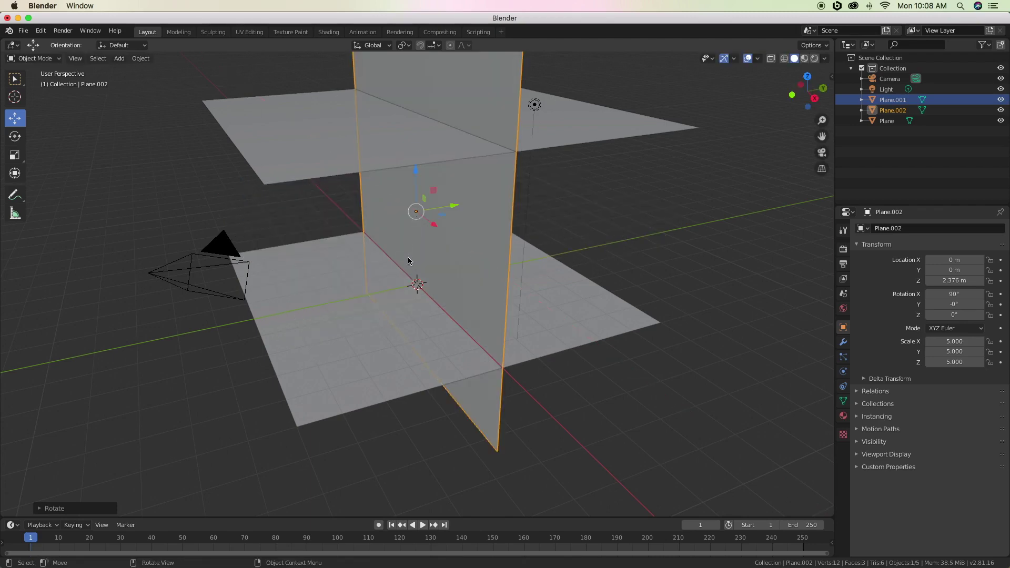
pyautogui.moveTo(453, 209); pyautogui.dragTo(556, 193)
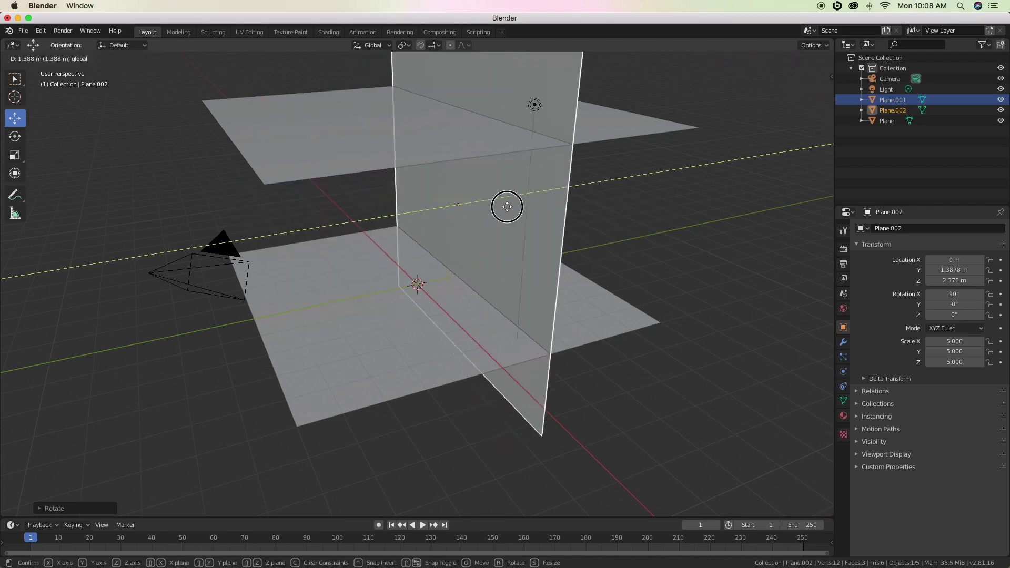
pyautogui.click(227, 252)
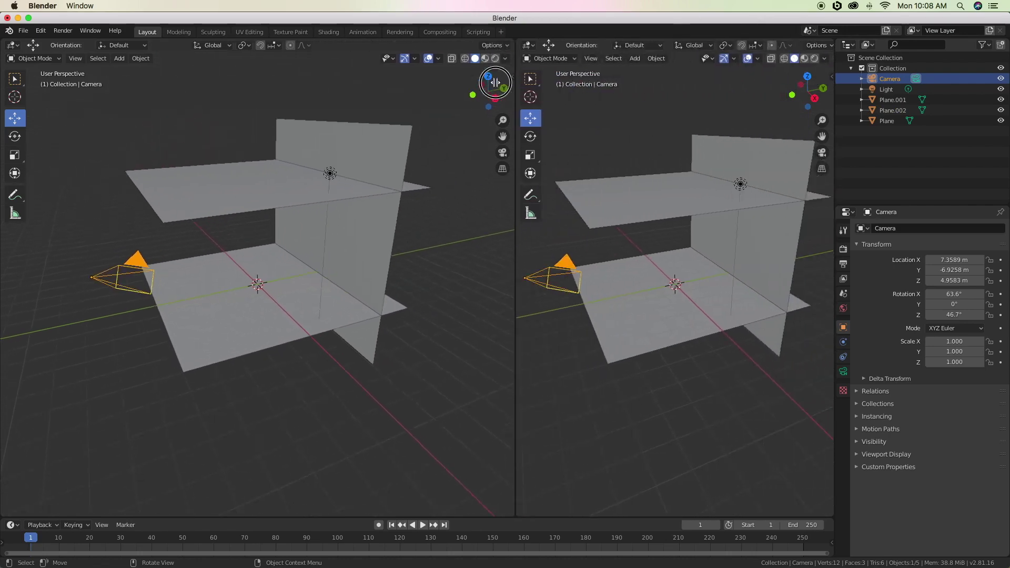
# - Split the viewport; set the right view to Active Camera, Rendered shading, overlays off
pyautogui.moveTo(834, 40); pyautogui.dragTo(467, 174)
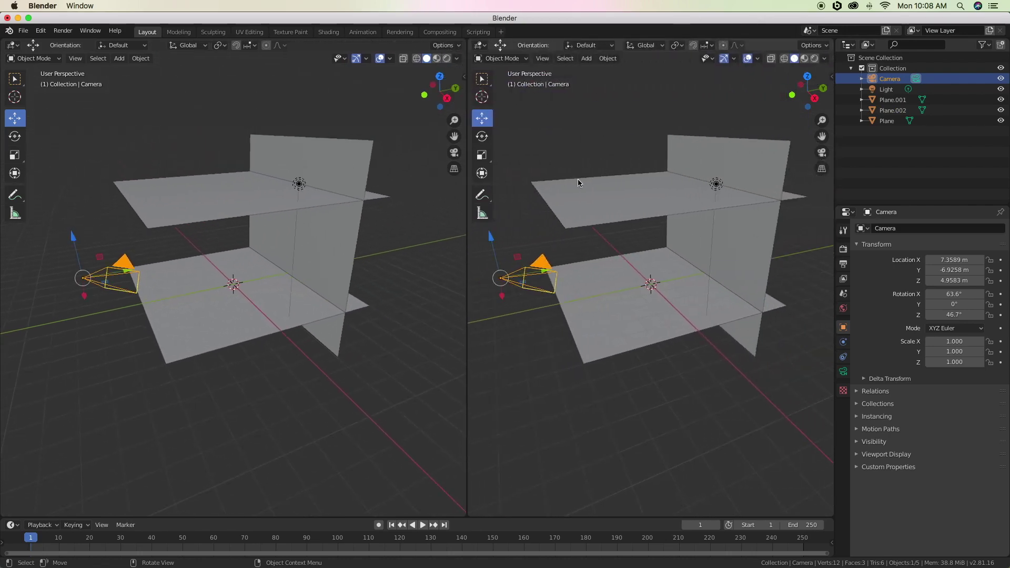
pyautogui.click(544, 58)
pyautogui.moveTo(561, 164)
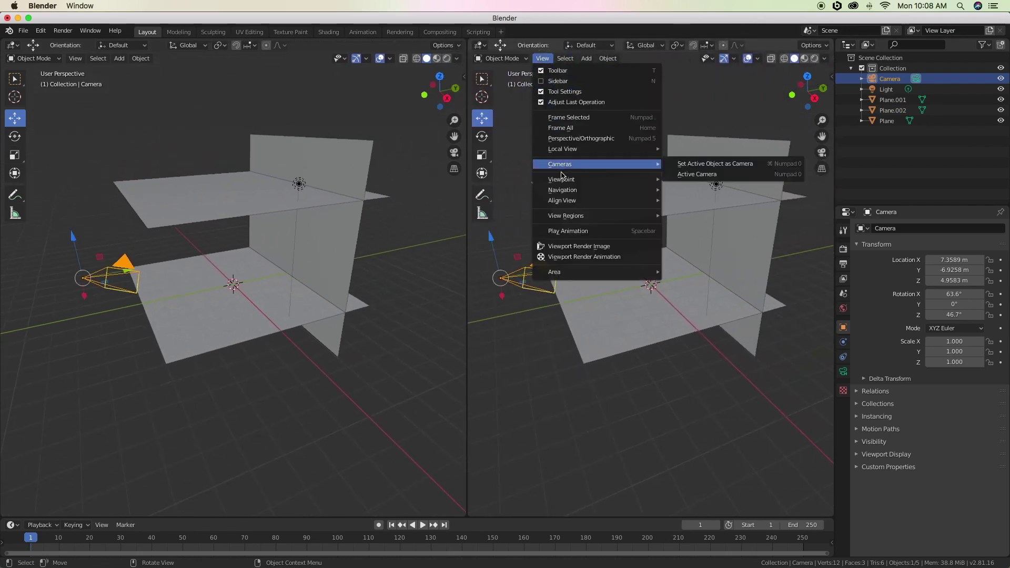
pyautogui.click(710, 175)
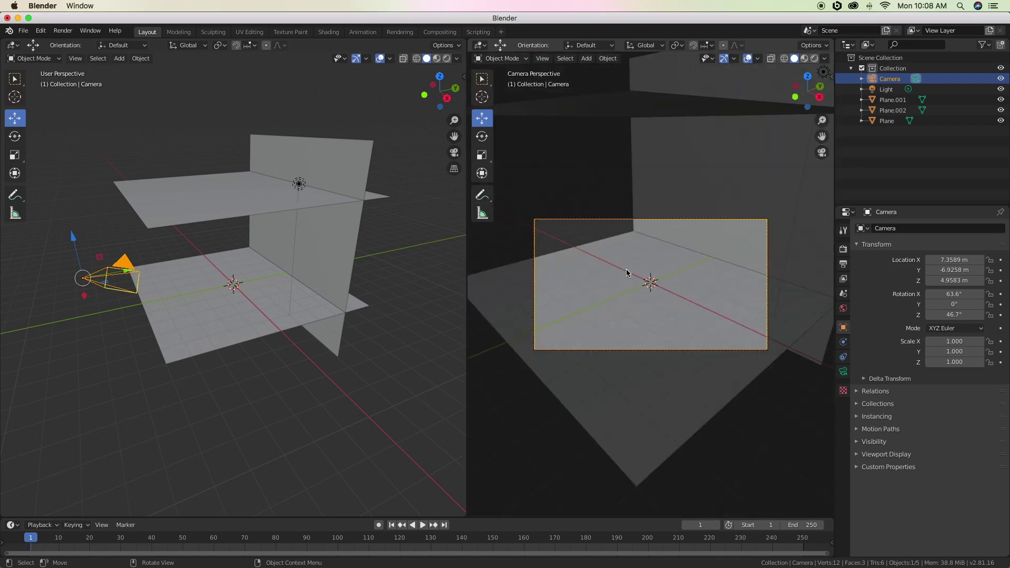
pyautogui.scroll(2, 592, 247)
pyautogui.scroll(-2, 611, 236)
pyautogui.scroll(1, 621, 236)
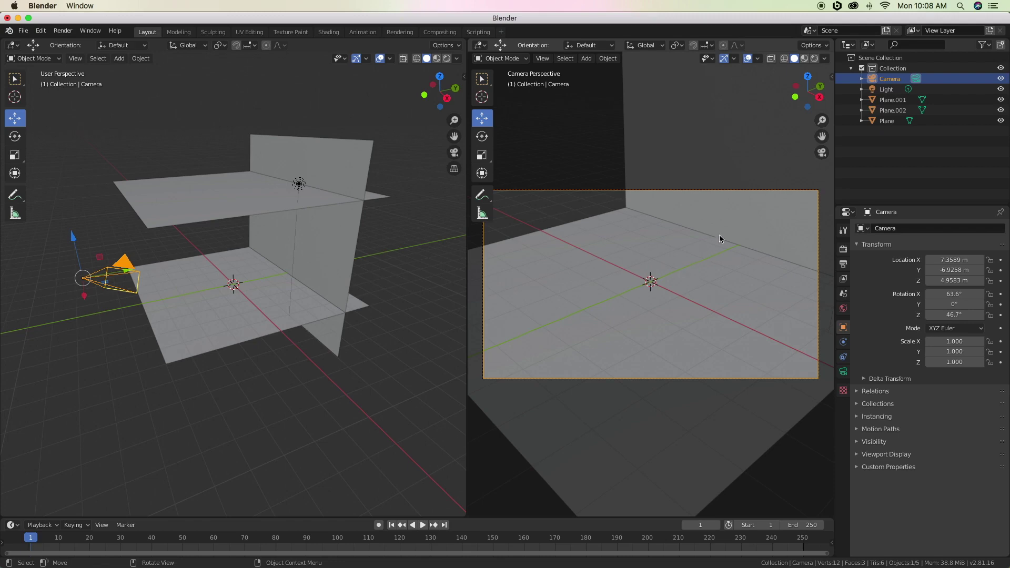
pyautogui.click(815, 59)
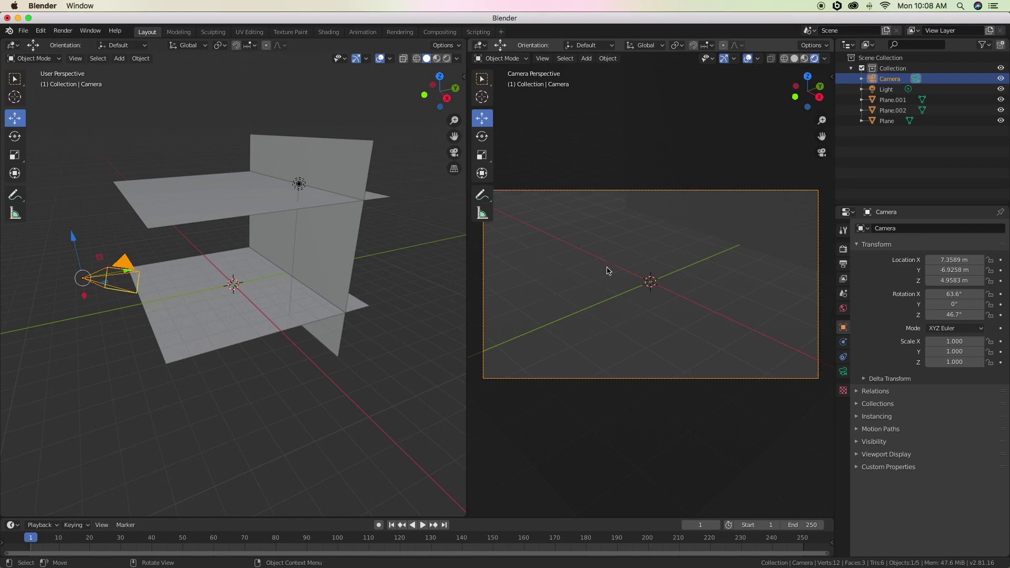
pyautogui.click(749, 59)
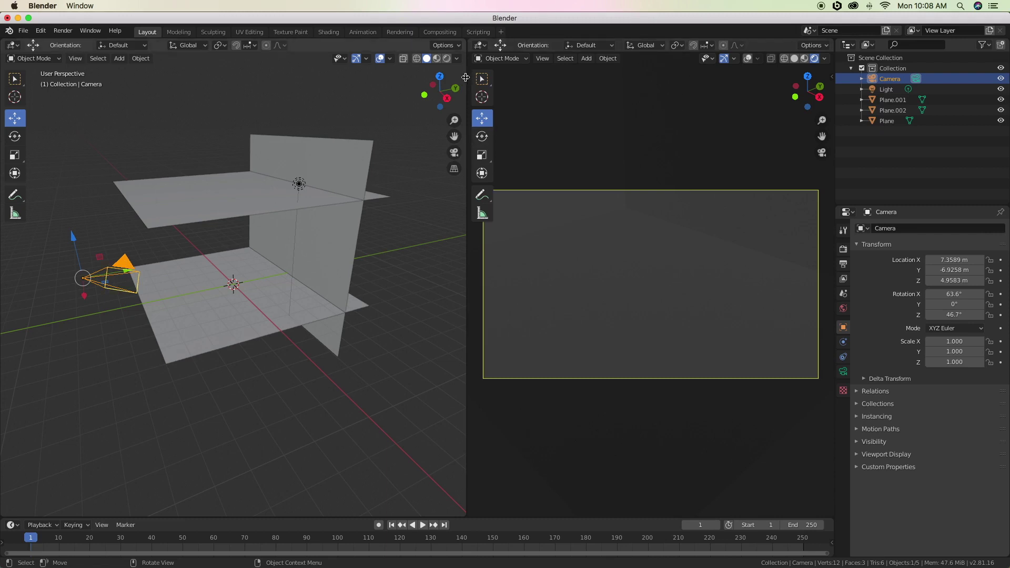
# - Set the camera rotation to 90° on X and 0° on Z
pyautogui.click(464, 75)
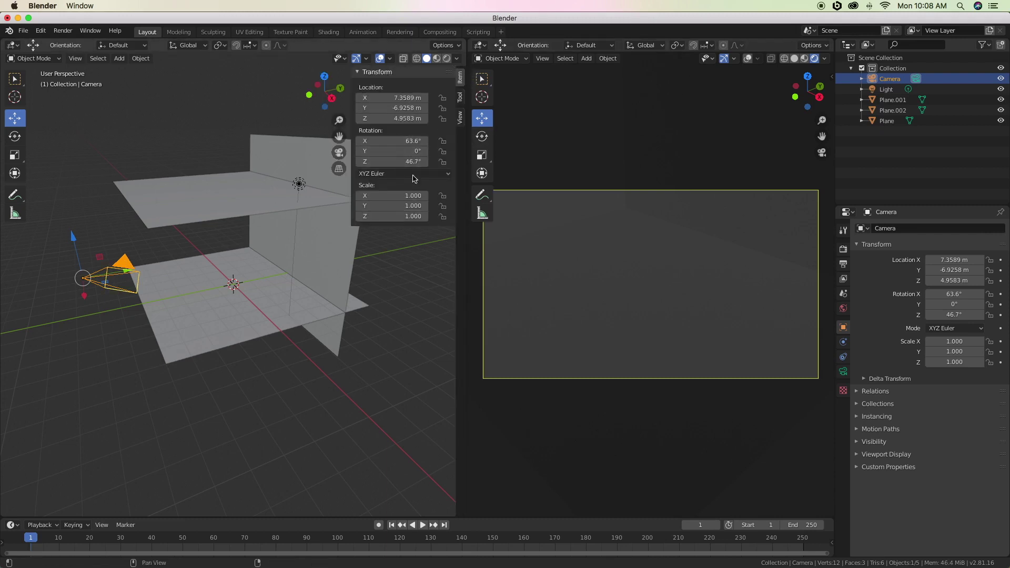
pyautogui.click(408, 141)
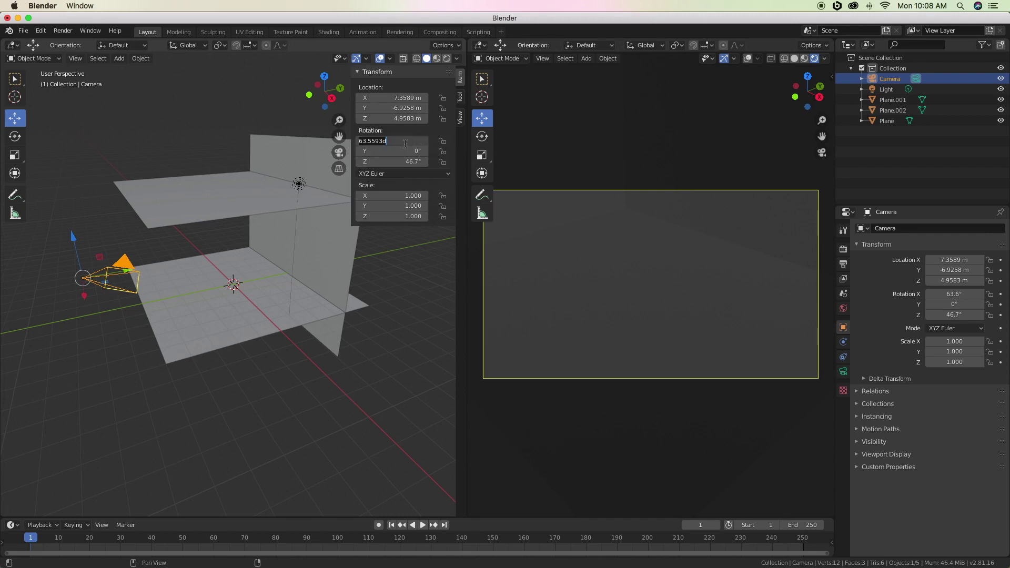
pyautogui.write('90')
pyautogui.press('Return')
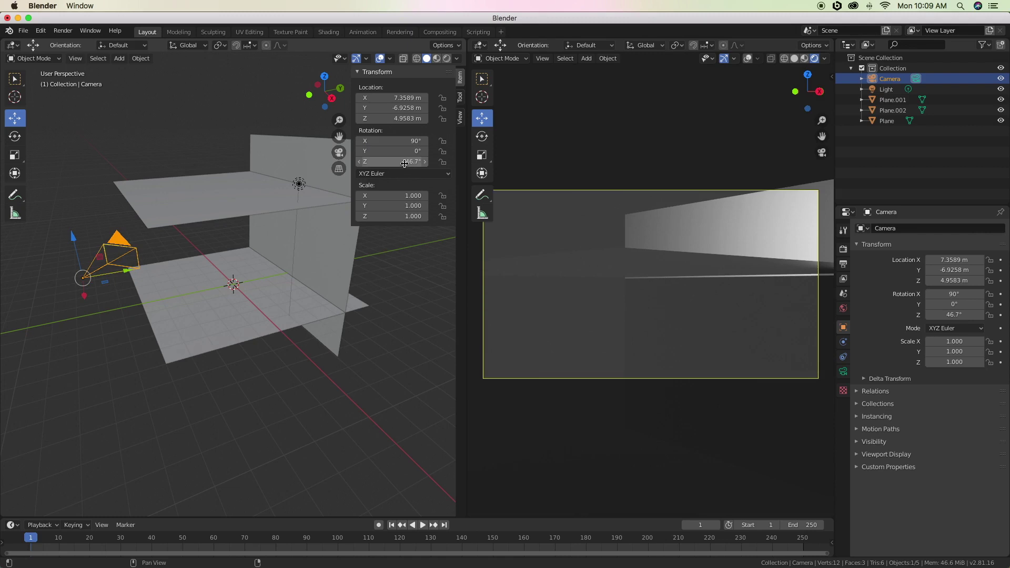
pyautogui.click(404, 163)
pyautogui.write('0')
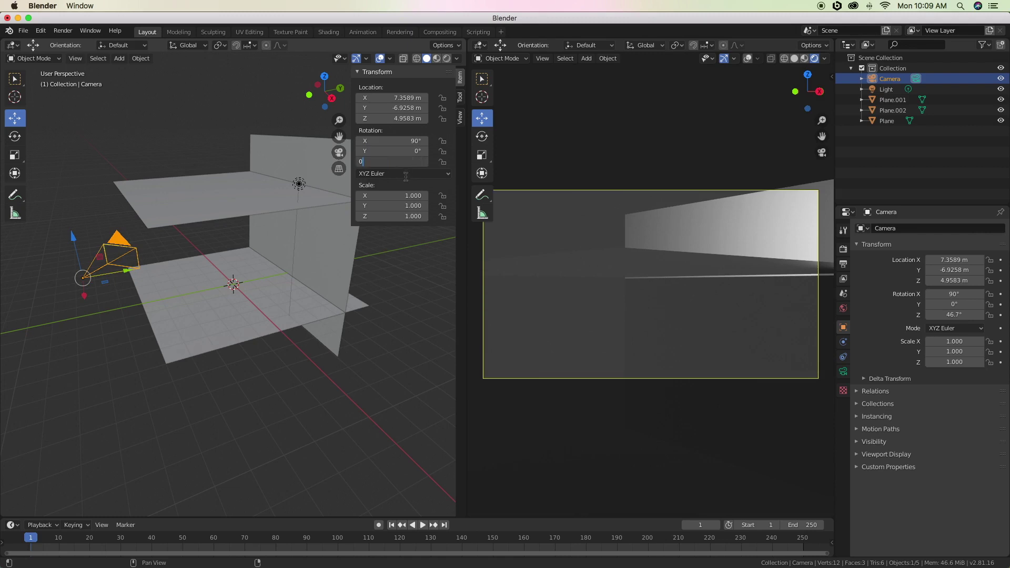
pyautogui.press('Return')
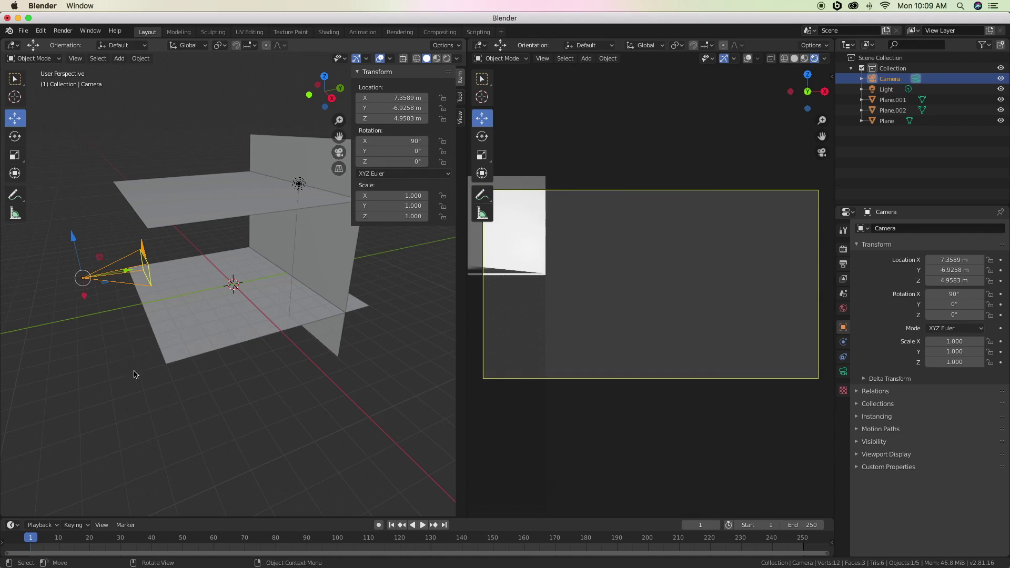
# - Lower the camera to about 3.46 m and raise the ceiling plane to about 7.1 m
pyautogui.moveTo(137, 374)
pyautogui.mouseDown(button='middle')
pyautogui.moveTo(217, 385)
pyautogui.moveTo(219, 372)
pyautogui.mouseUp(button='middle')
pyautogui.scroll(-3, 280, 300)
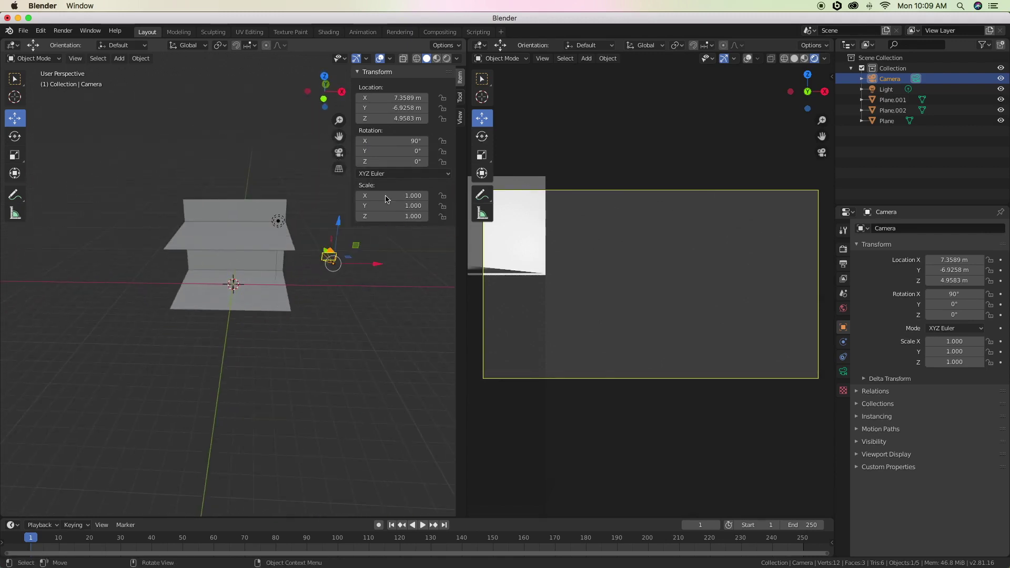
pyautogui.click(361, 74)
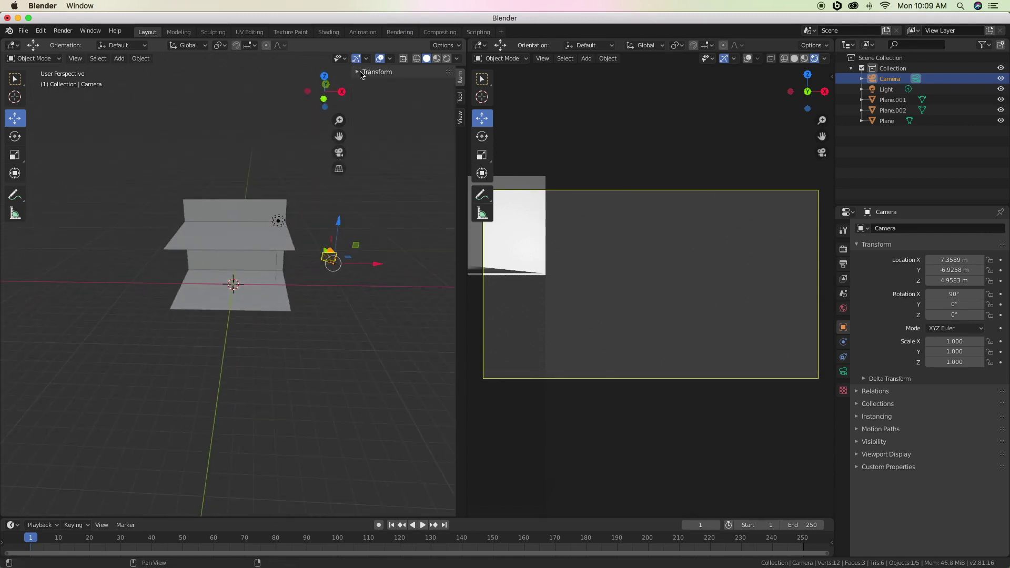
pyautogui.moveTo(375, 264); pyautogui.dragTo(290, 264)
pyautogui.moveTo(247, 237)
pyautogui.mouseDown()
pyautogui.moveTo(258, 263)
pyautogui.moveTo(244, 251)
pyautogui.mouseUp()
pyautogui.click(243, 250)
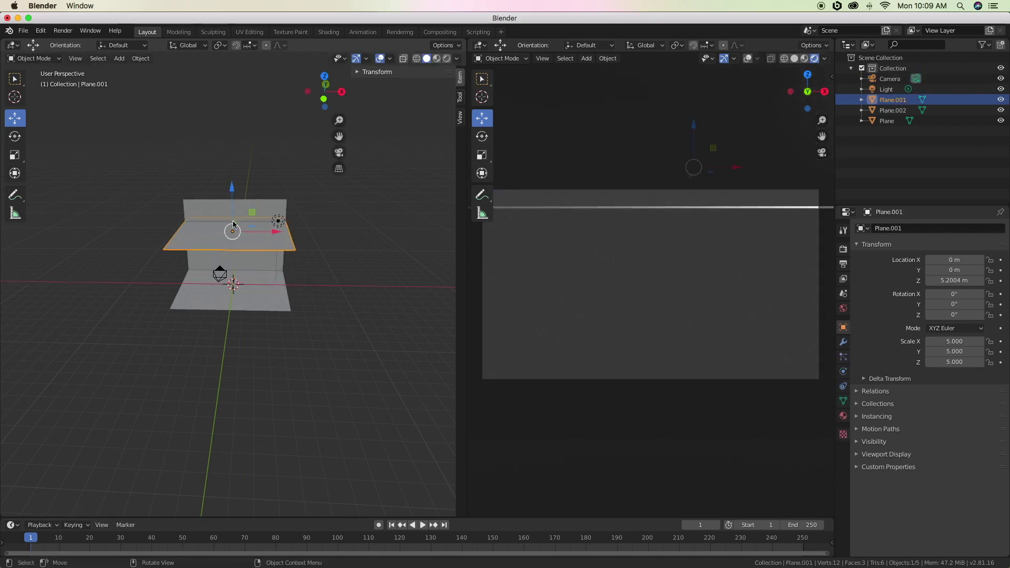
pyautogui.moveTo(232, 188); pyautogui.dragTo(232, 166)
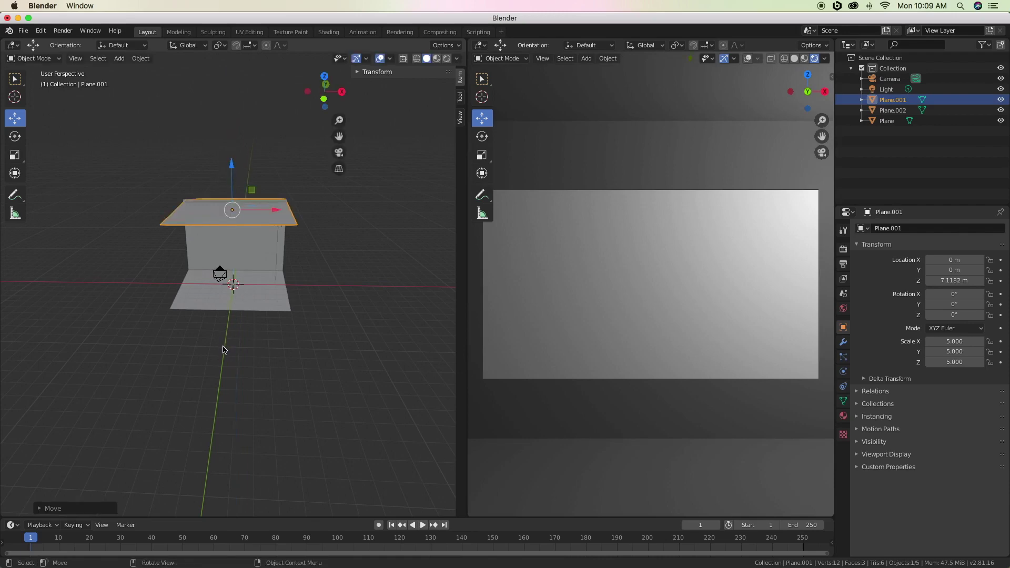
pyautogui.click(229, 251)
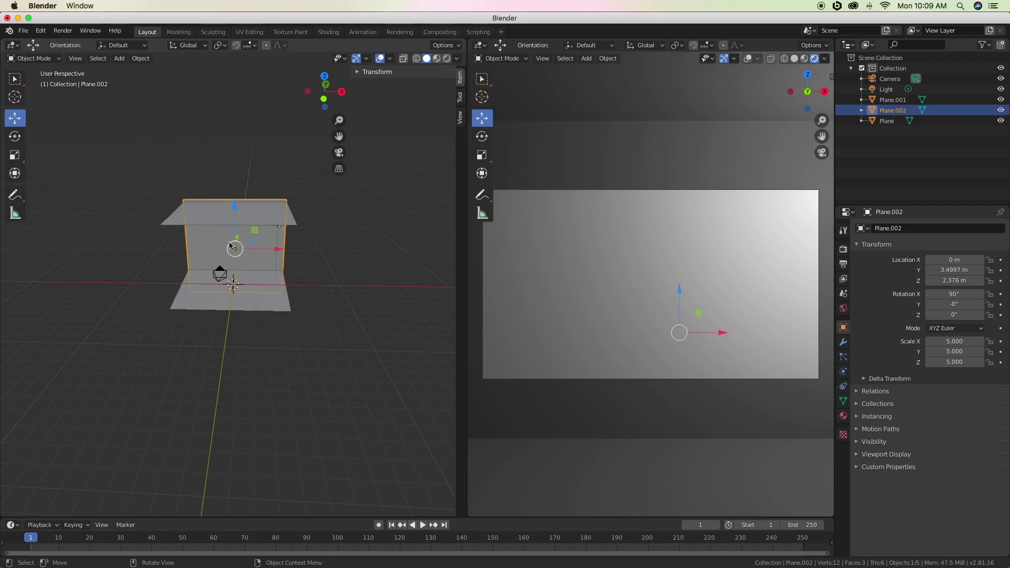
# - Give the back wall a new material with the Warsaw street photo as Base Color image texture
pyautogui.click(843, 416)
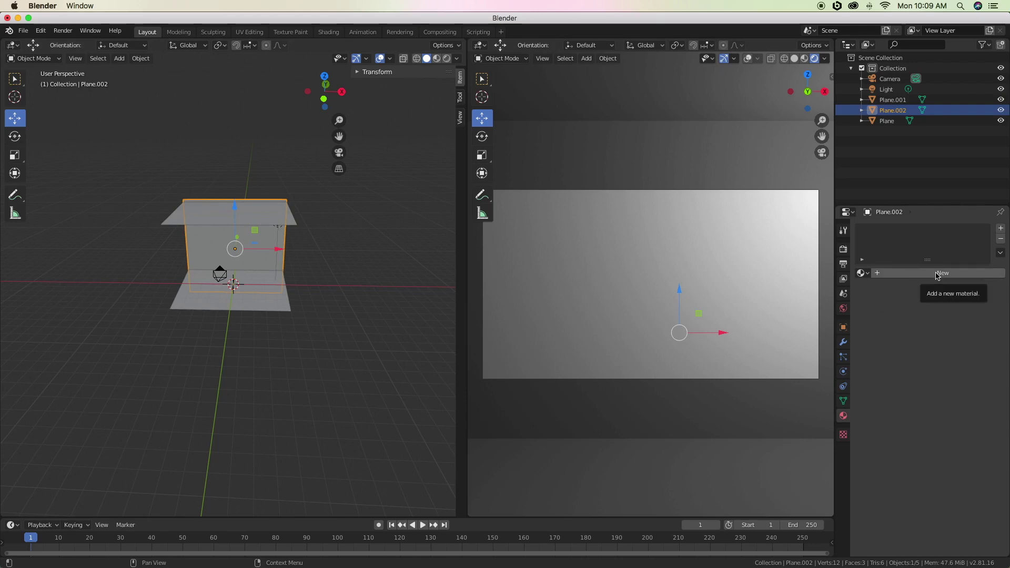
pyautogui.click(938, 274)
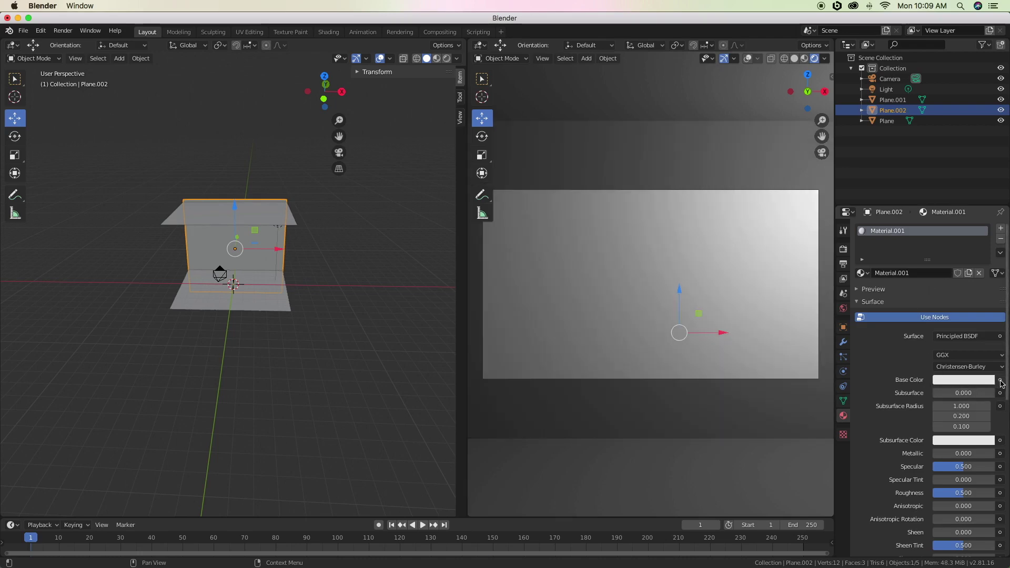
pyautogui.click(1000, 381)
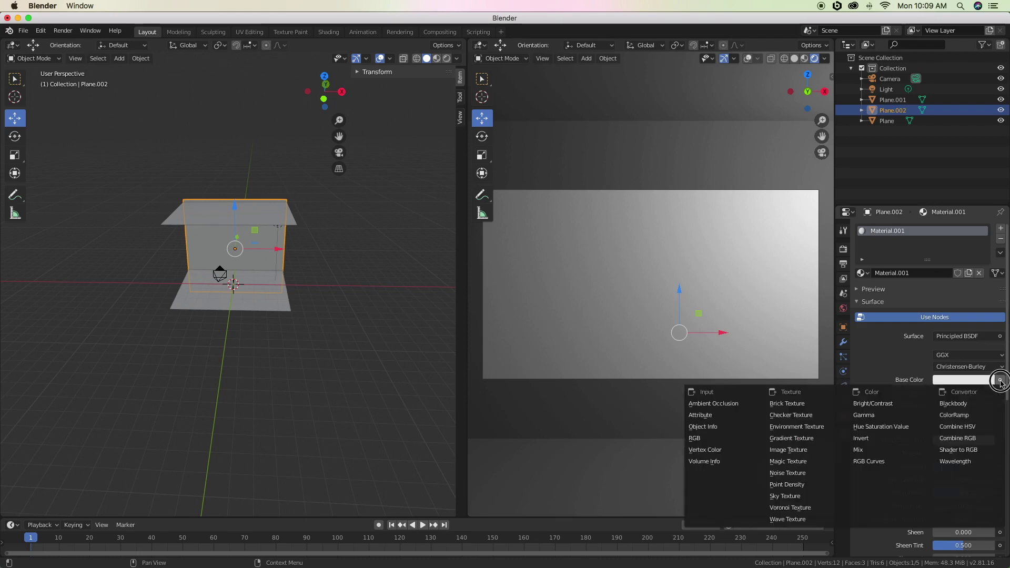
pyautogui.click(788, 451)
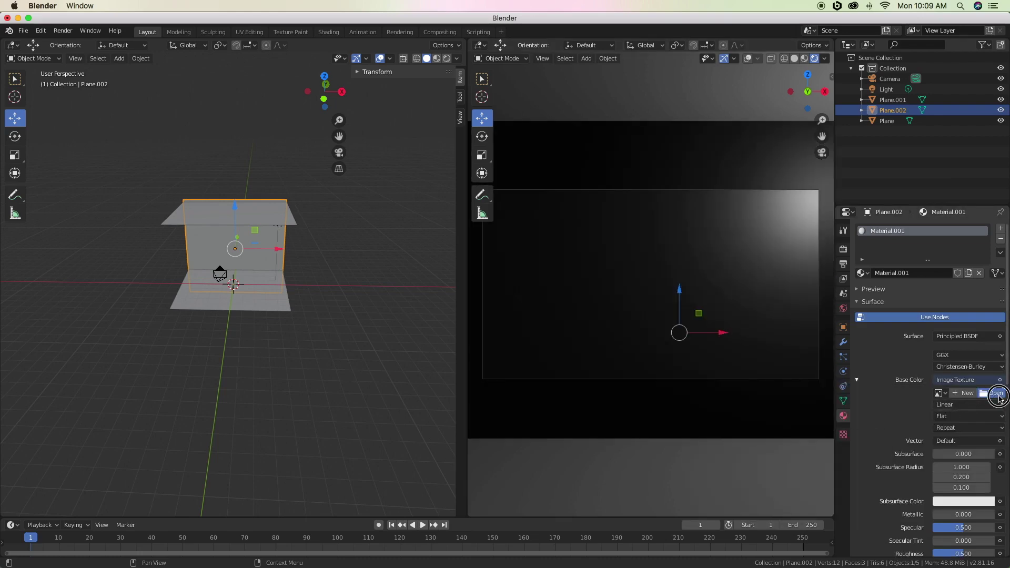
pyautogui.click(992, 393)
pyautogui.click(284, 269)
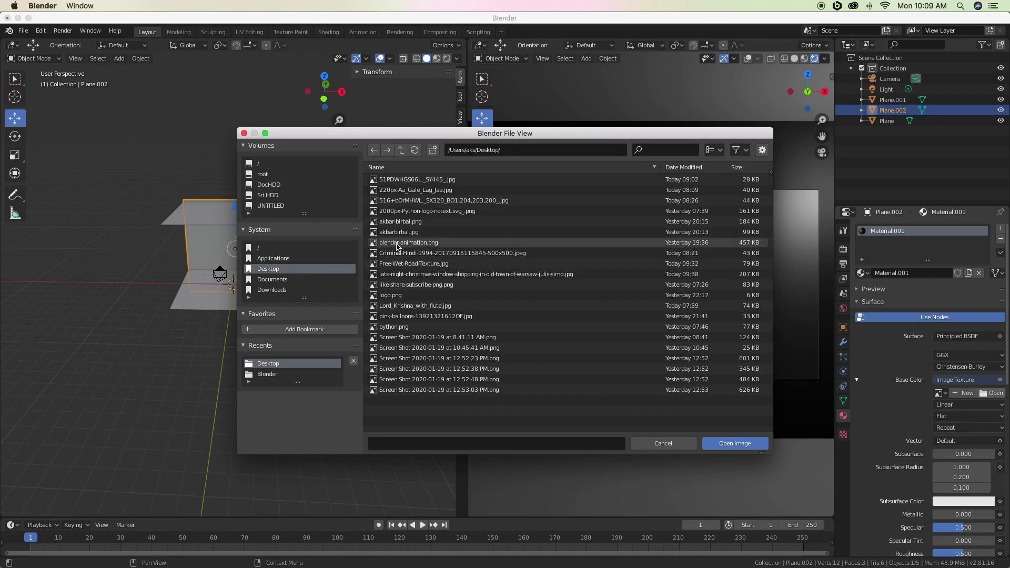
pyautogui.click(412, 274)
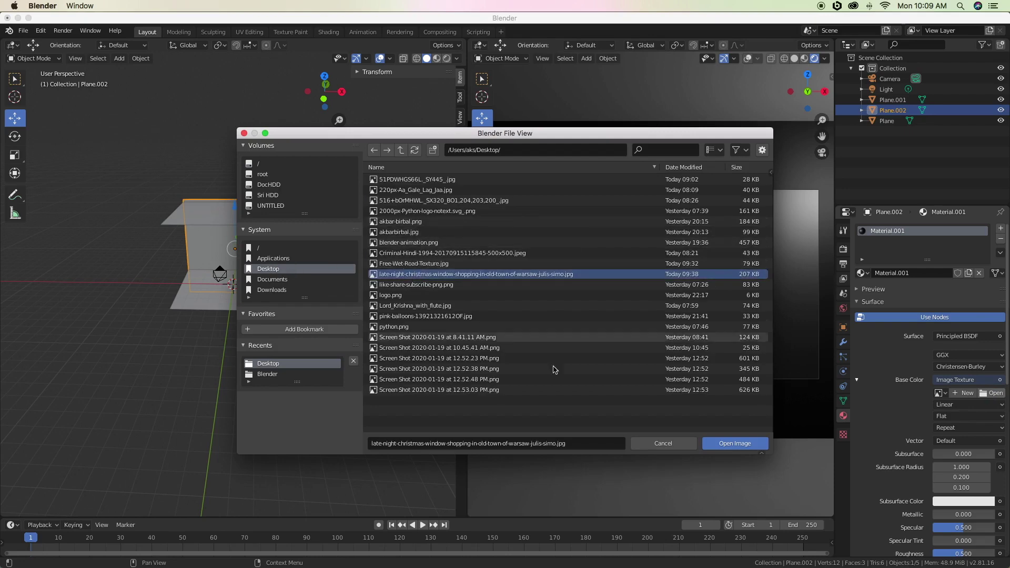
pyautogui.click(738, 443)
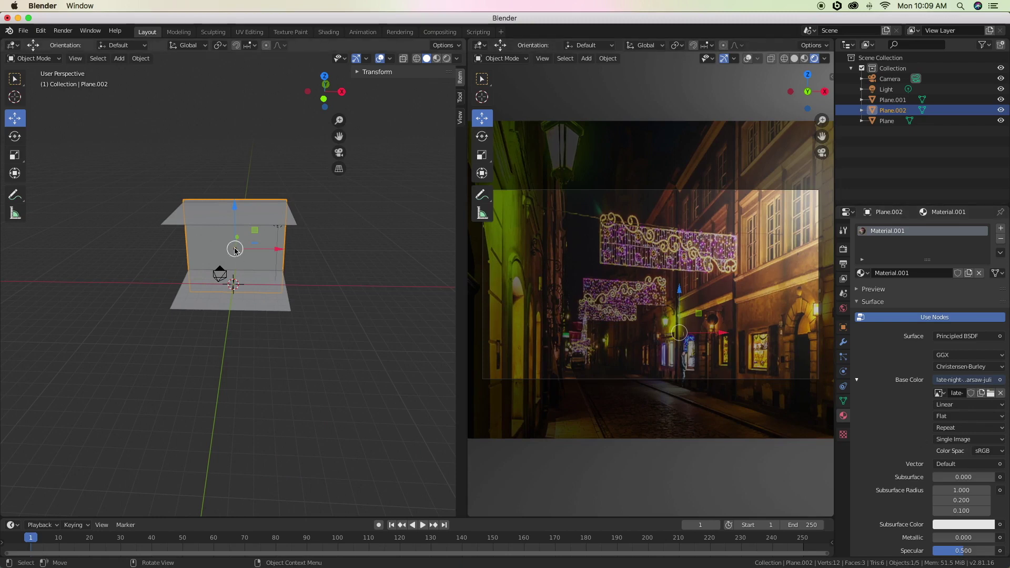
# - Shift the camera about 1.15 m along Y so the street photo fills the frame
pyautogui.click(221, 272)
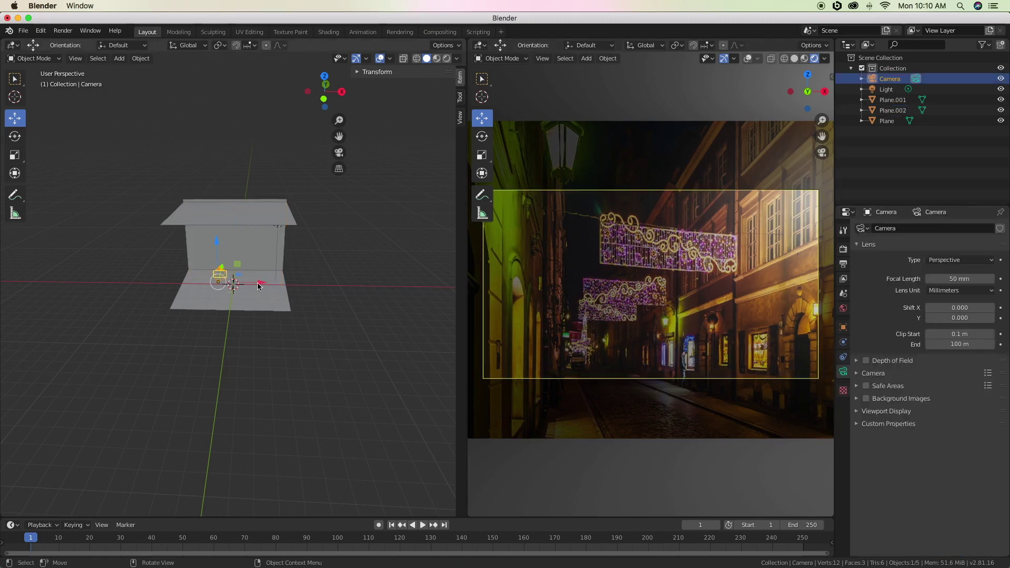
pyautogui.moveTo(306, 386); pyautogui.dragTo(253, 394, button='middle')
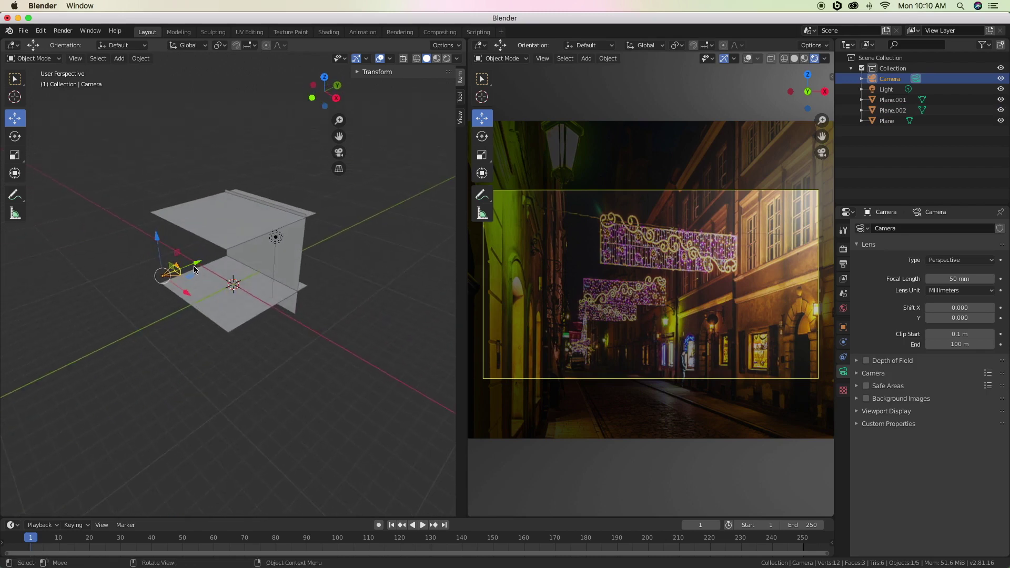
pyautogui.moveTo(195, 263); pyautogui.dragTo(156, 257)
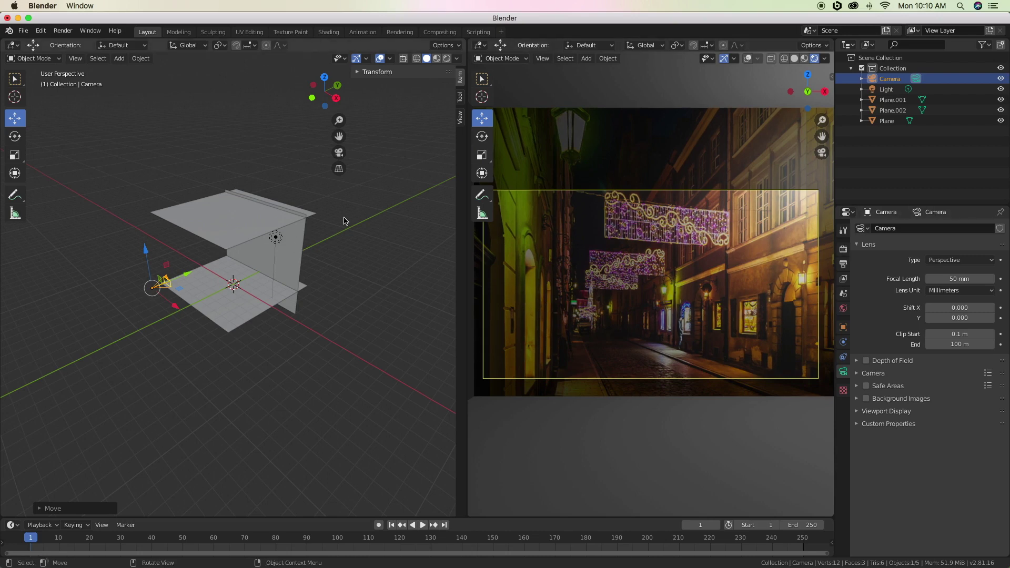
pyautogui.click(247, 233)
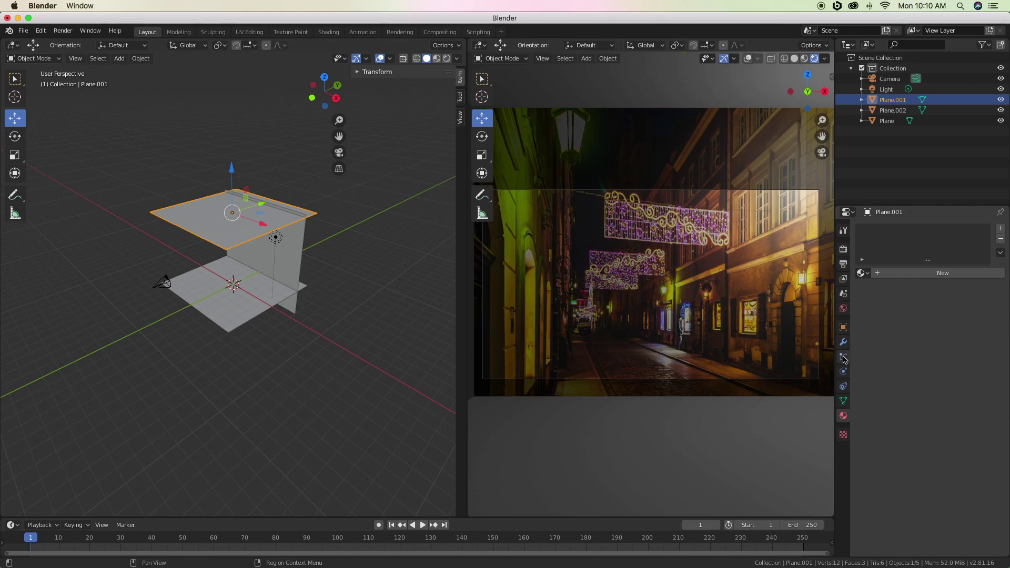
# - Add a 1000-particle emitter over frames 1–200 to the ceiling, preview it, and rewind to frame 1
pyautogui.click(844, 358)
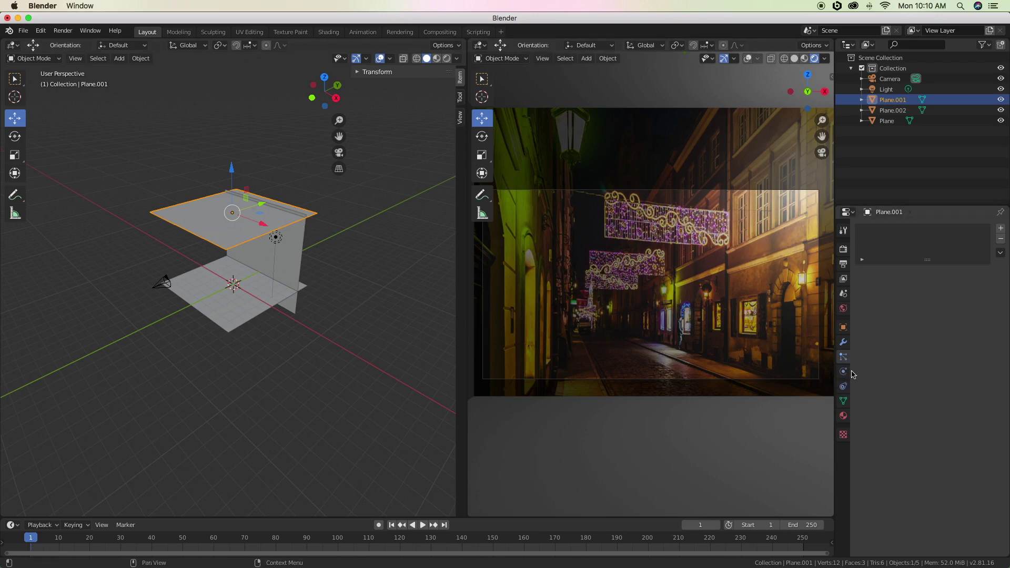
pyautogui.click(1001, 229)
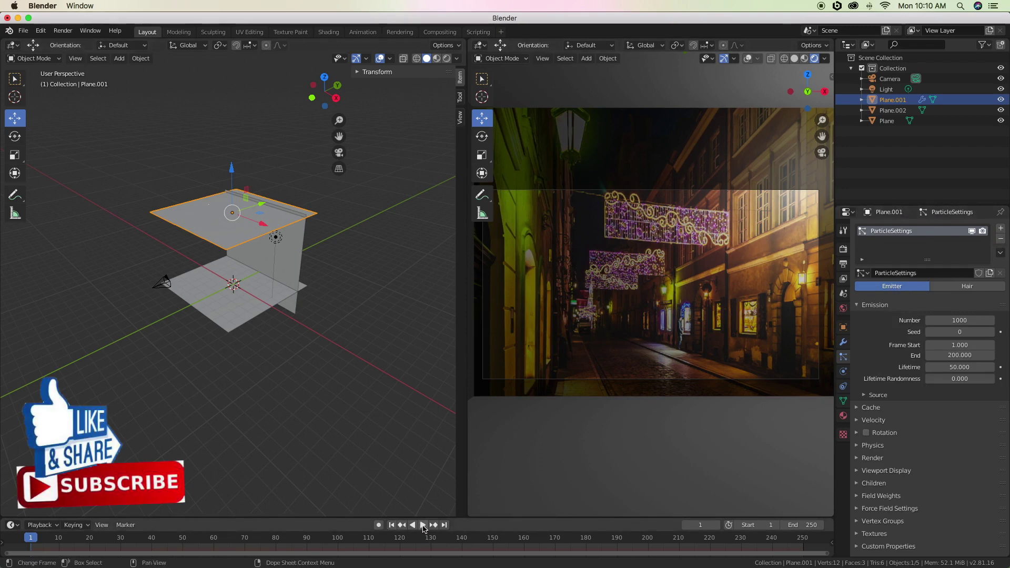
pyautogui.click(422, 525)
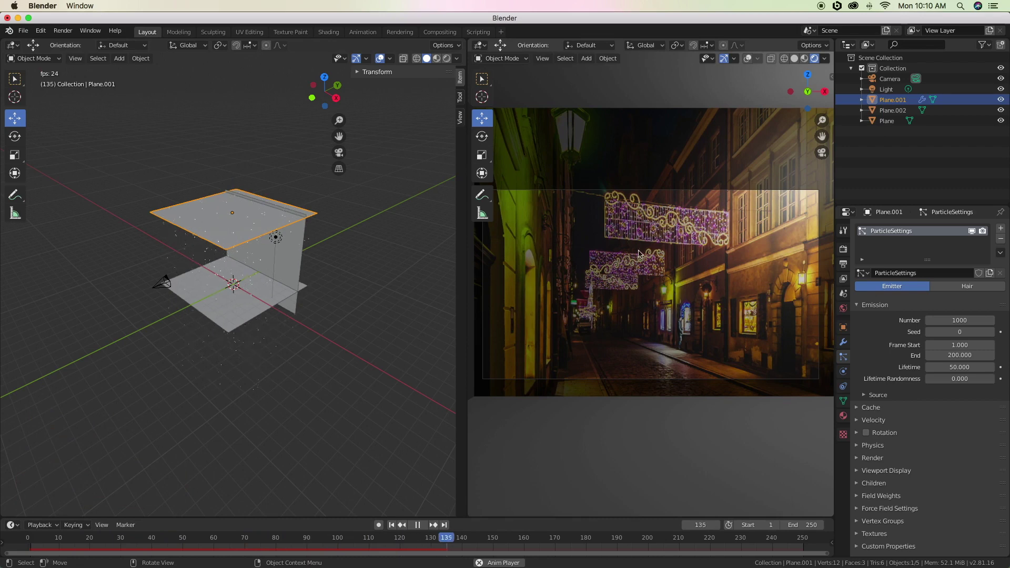
pyautogui.click(417, 525)
pyautogui.click(392, 525)
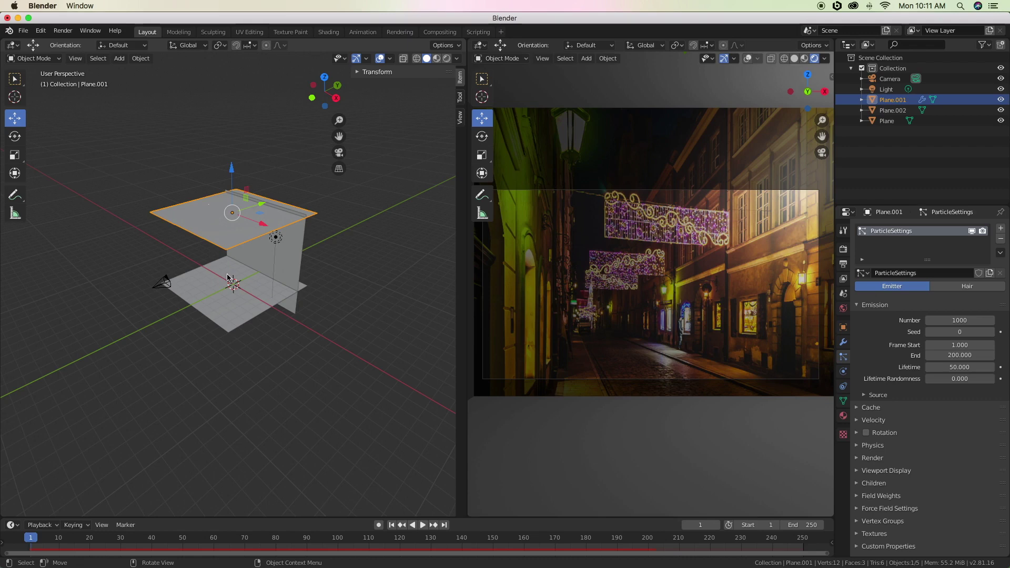
# - Add a new cube, raising it off the floor and moving it far out along X
pyautogui.press('alt')
pyautogui.moveTo(246, 291); pyautogui.dragTo(235, 293, button='middle')
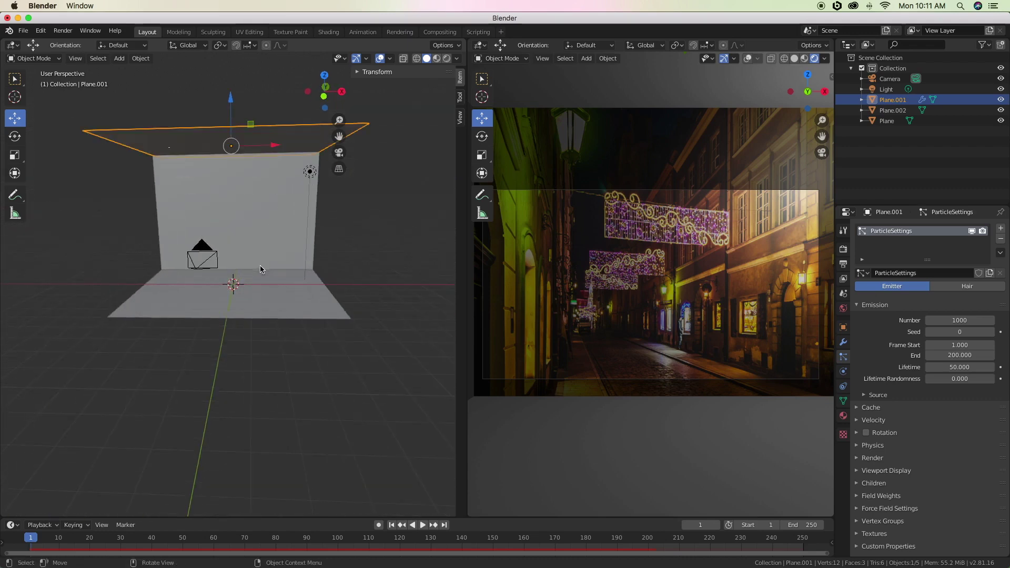
pyautogui.press('shift')
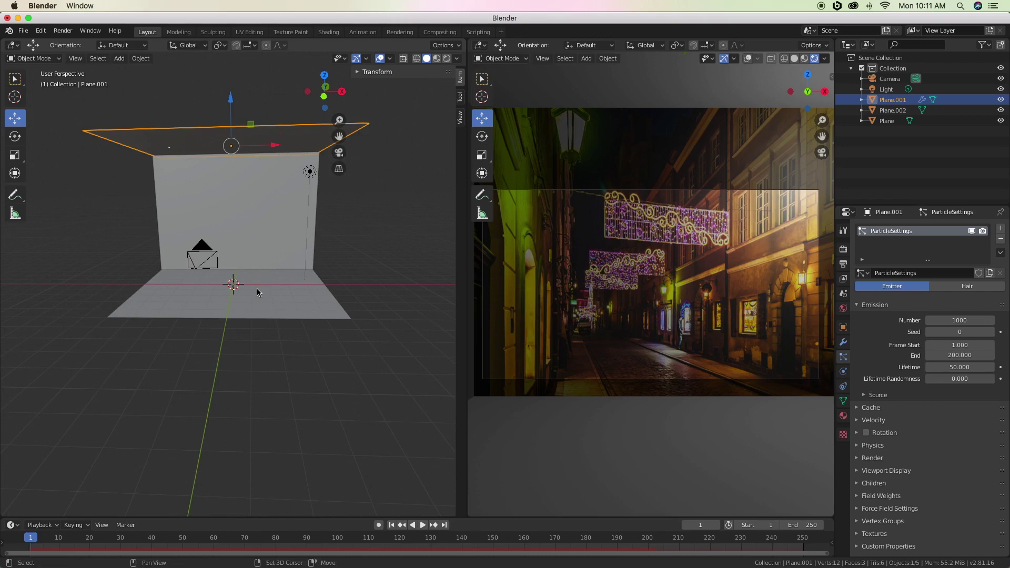
pyautogui.hotkey('shift', 'a')
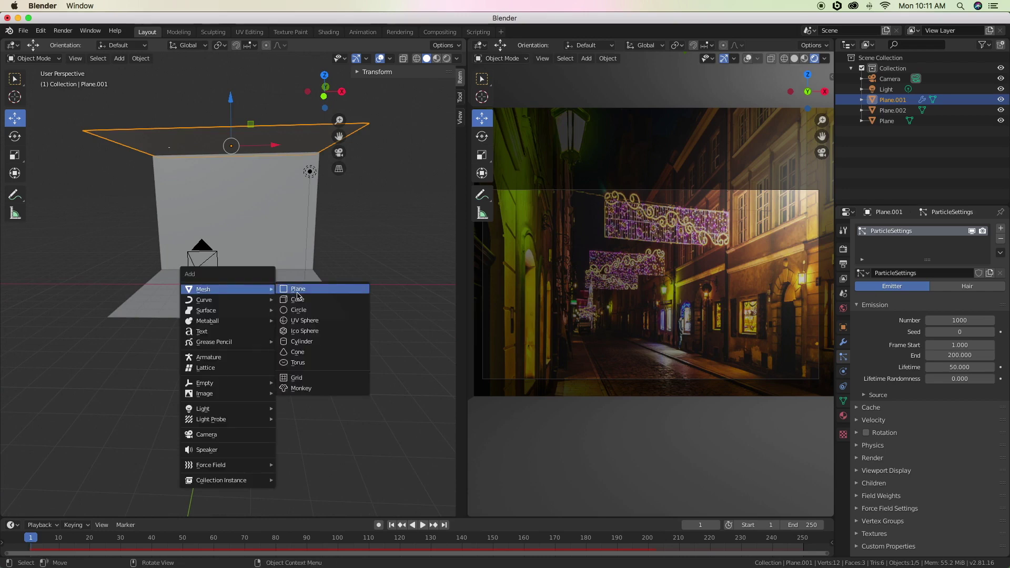
pyautogui.click(298, 300)
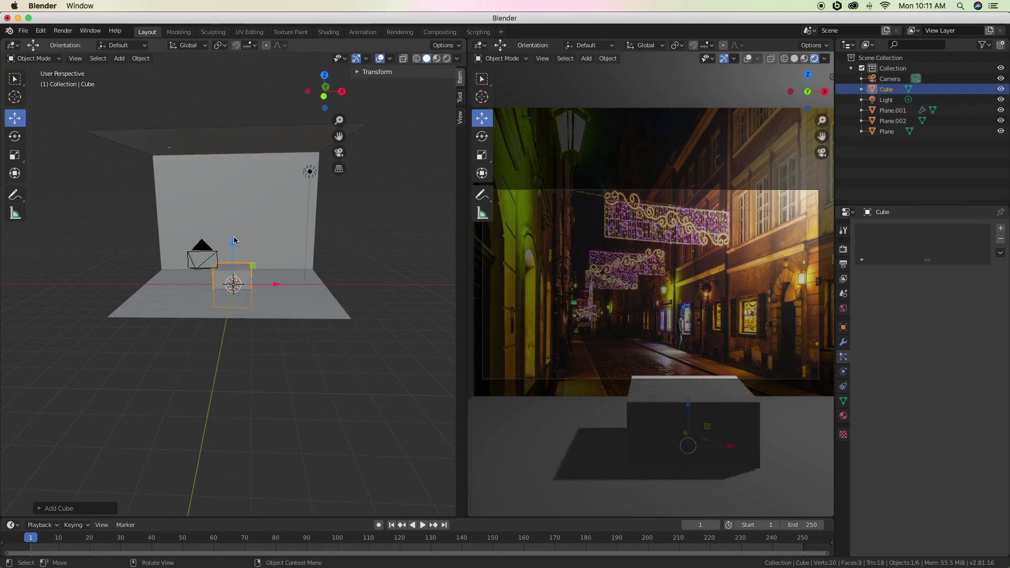
pyautogui.moveTo(234, 241); pyautogui.dragTo(234, 187)
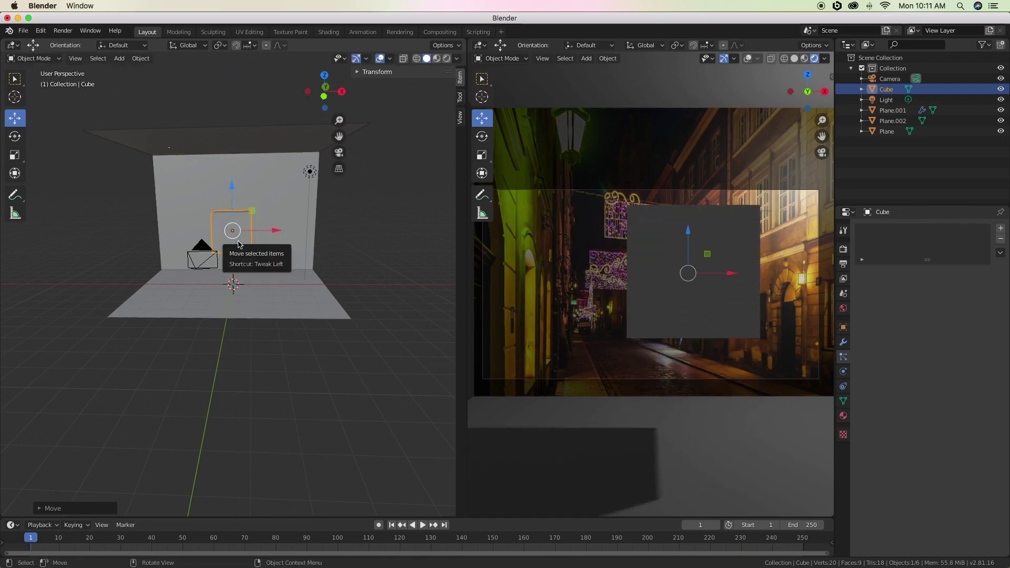
pyautogui.scroll(3, 239, 243)
pyautogui.scroll(-3, 273, 225)
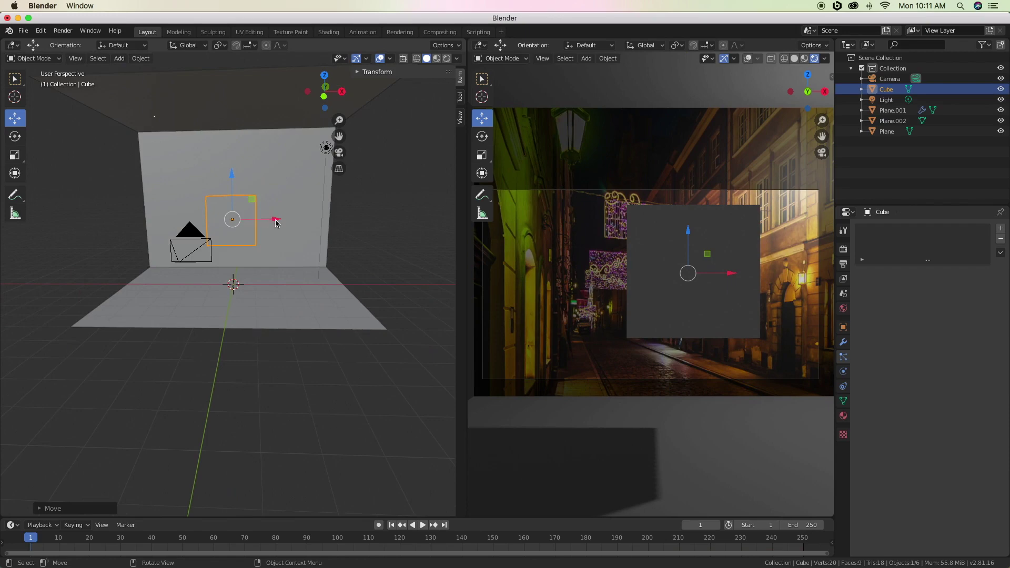
pyautogui.moveTo(277, 224); pyautogui.dragTo(372, 262)
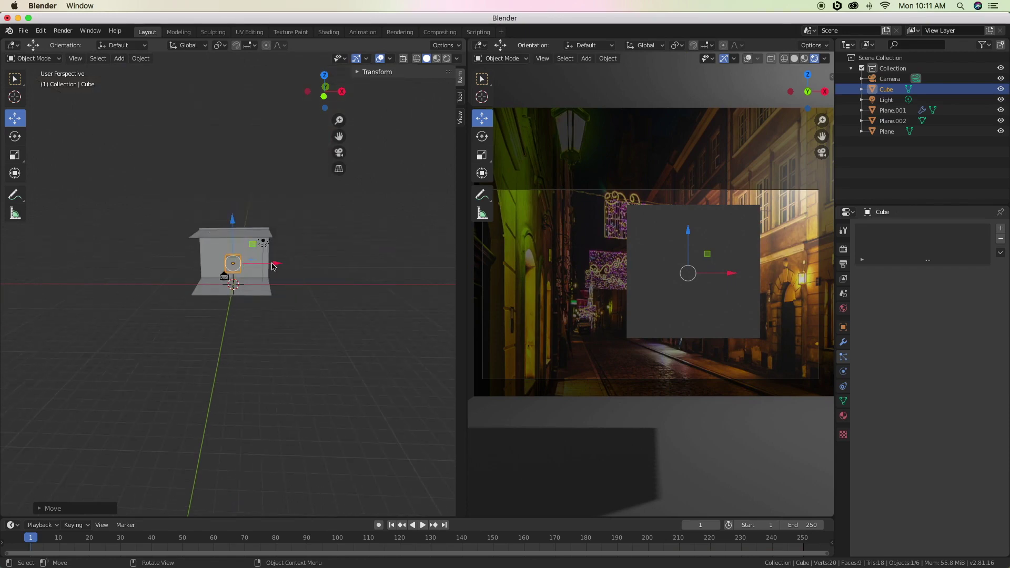
# - Frame the view on the new cube and orbit to see it from above
pyautogui.scroll(3, 372, 262)
pyautogui.scroll(2, 373, 262)
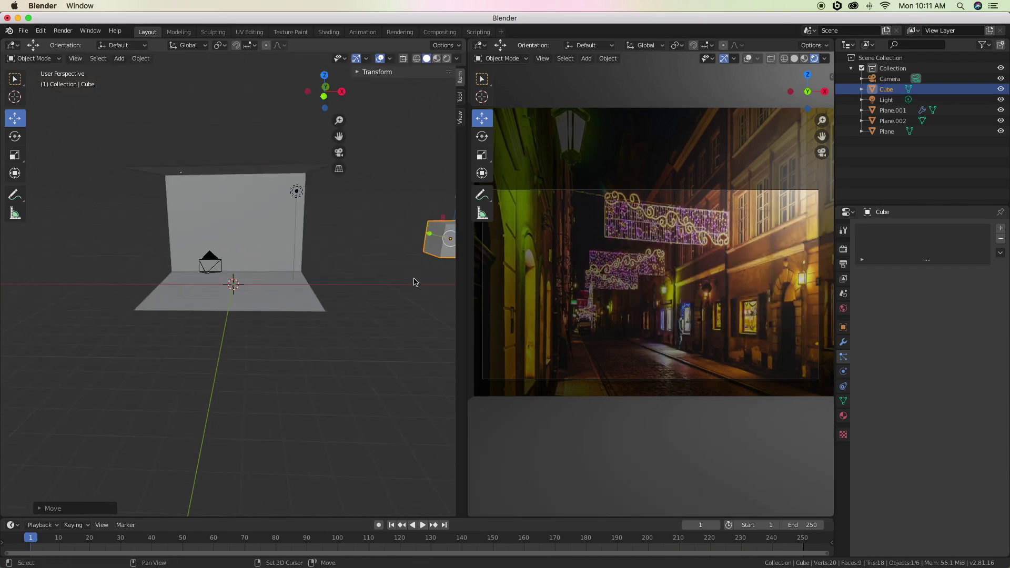
pyautogui.keyDown('shift'); pyautogui.moveTo(355, 300); pyautogui.dragTo(197, 313, button='middle'); pyautogui.keyUp('shift')
pyautogui.press('KP_Decimal')
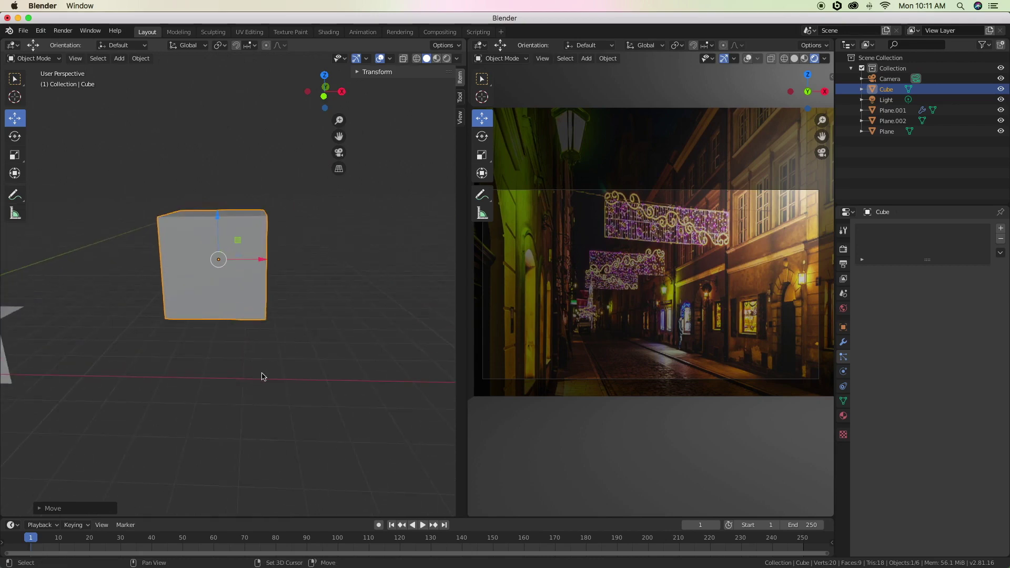
pyautogui.moveTo(297, 364); pyautogui.dragTo(286, 376, button='middle')
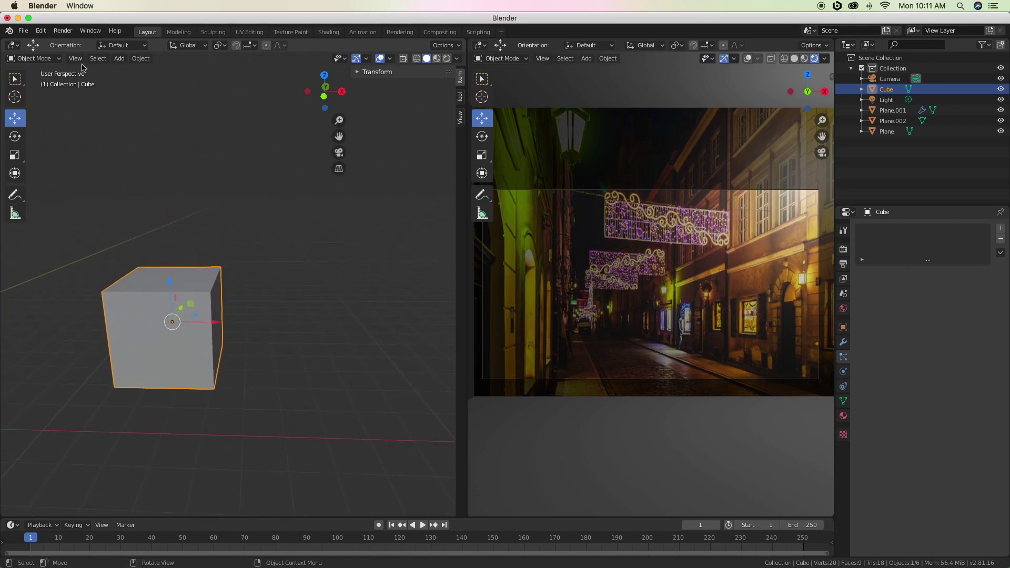
pyautogui.click(35, 58)
# - In Edit Mode, select the cube's four top edges and scale them to a point
pyautogui.click(32, 79)
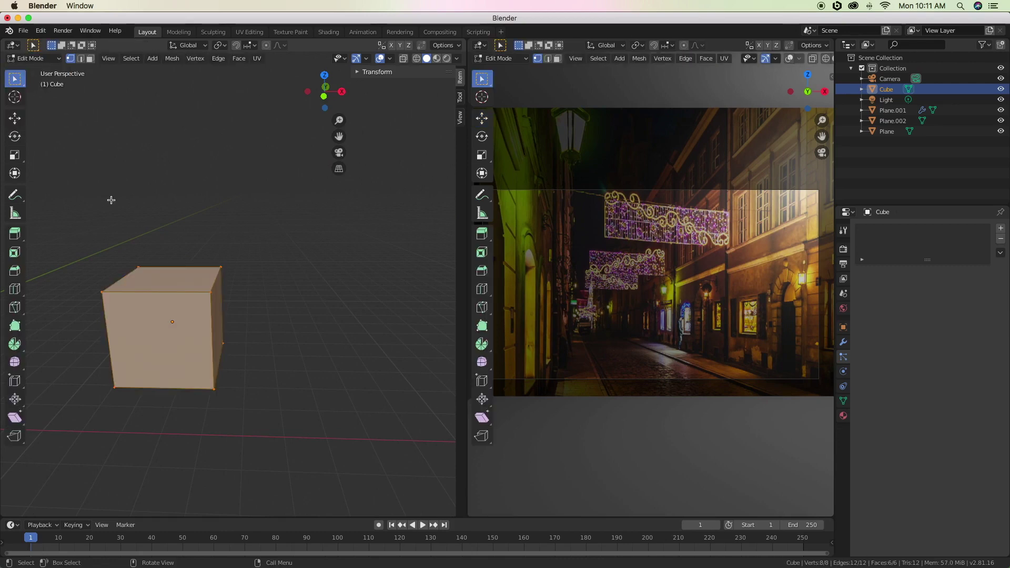
pyautogui.click(80, 58)
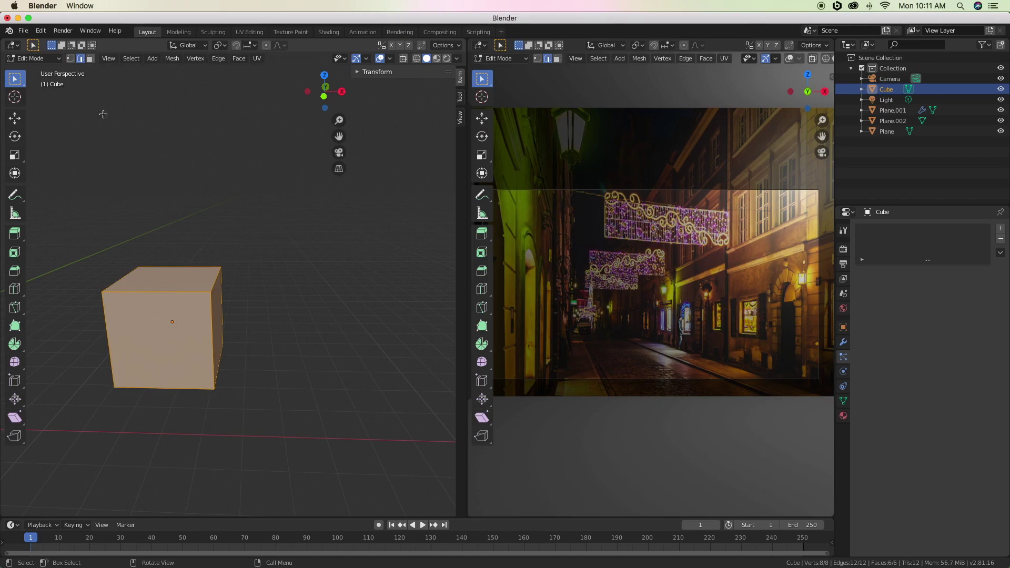
pyautogui.click(153, 293)
pyautogui.keyDown('shift'); pyautogui.click(215, 284); pyautogui.keyUp('shift')
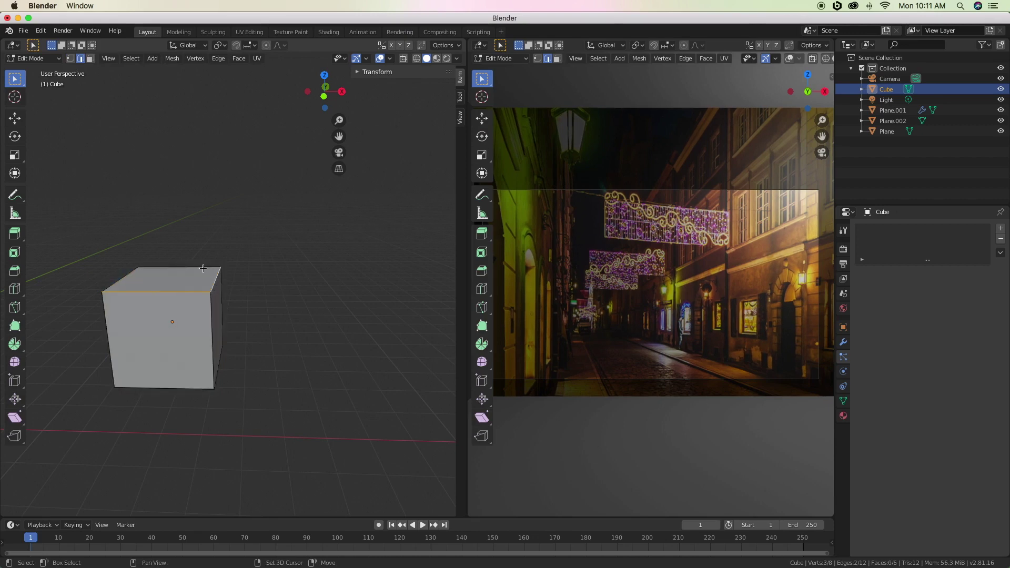
pyautogui.keyDown('shift'); pyautogui.click(189, 268); pyautogui.keyUp('shift')
pyautogui.keyDown('shift'); pyautogui.click(123, 278); pyautogui.keyUp('shift')
pyautogui.press('s')
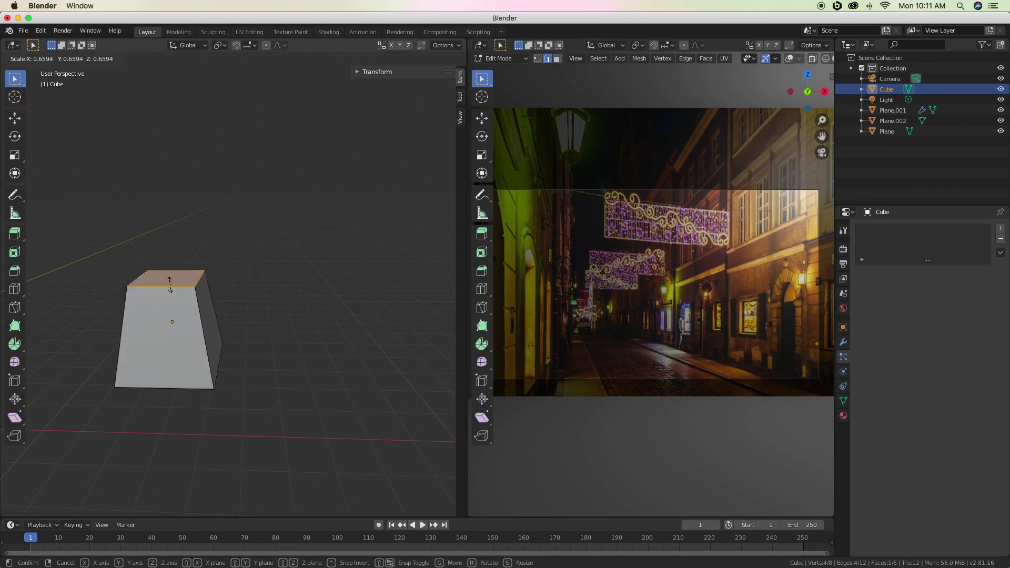
pyautogui.click(170, 283)
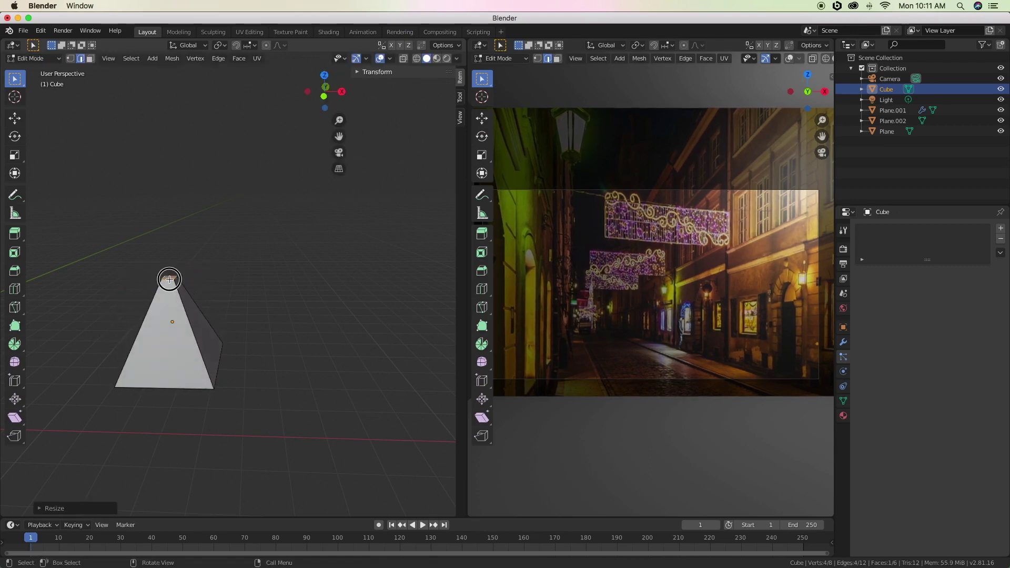
# - Select the four bottom edges and scale the base narrower
pyautogui.moveTo(248, 408)
pyautogui.mouseDown(button='middle')
pyautogui.moveTo(289, 356)
pyautogui.moveTo(284, 365)
pyautogui.mouseUp(button='middle')
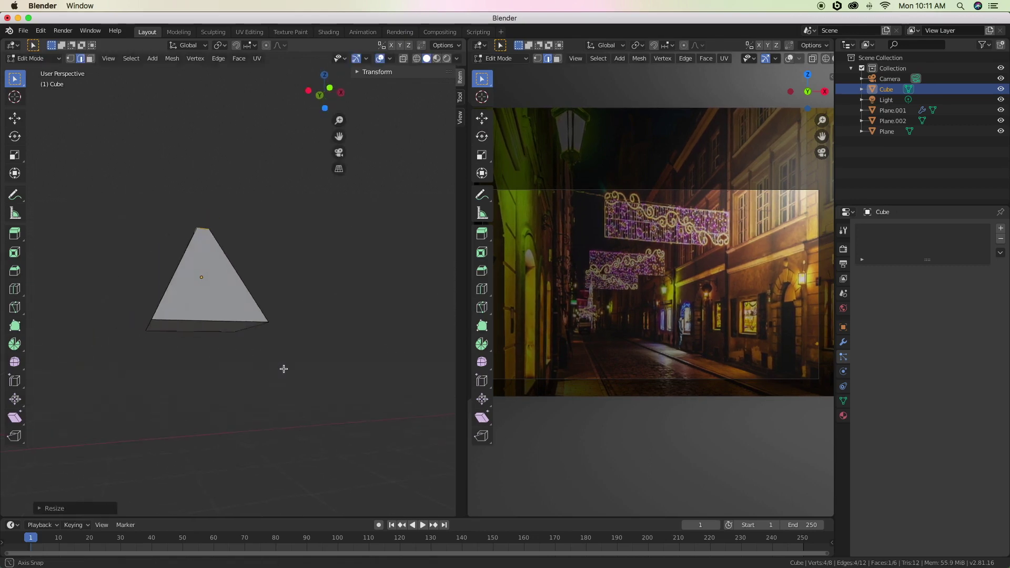
pyautogui.click(227, 326)
pyautogui.keyDown('shift'); pyautogui.click(233, 332); pyautogui.keyUp('shift')
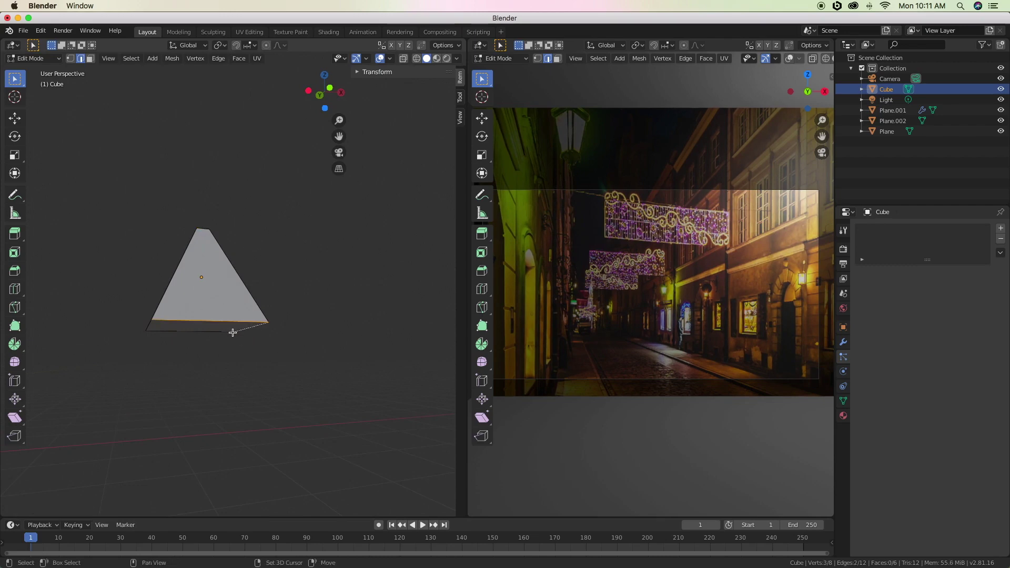
pyautogui.keyDown('shift'); pyautogui.click(166, 326); pyautogui.keyUp('shift')
pyautogui.keyDown('shift'); pyautogui.click(152, 324); pyautogui.keyUp('shift')
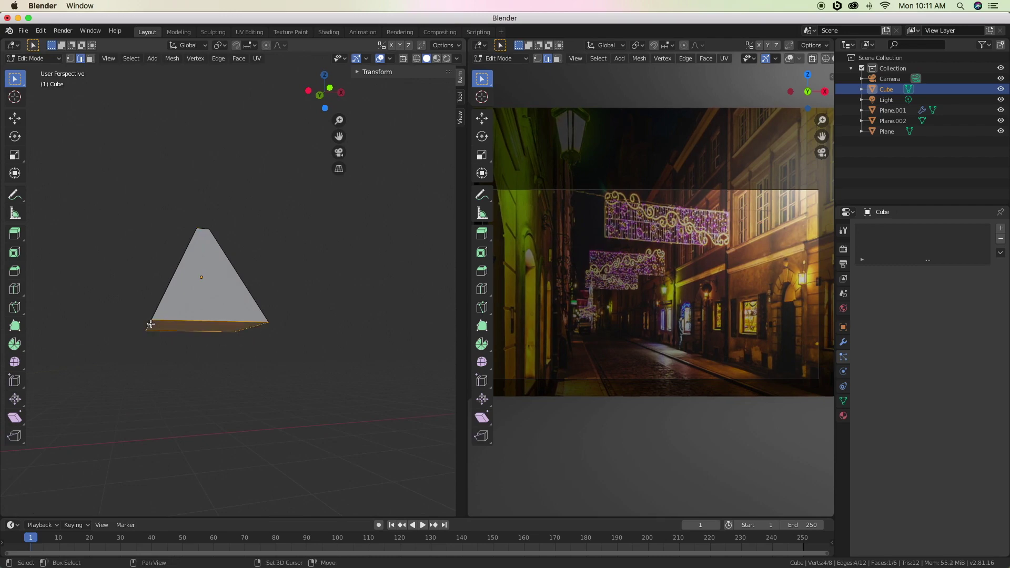
pyautogui.press('s')
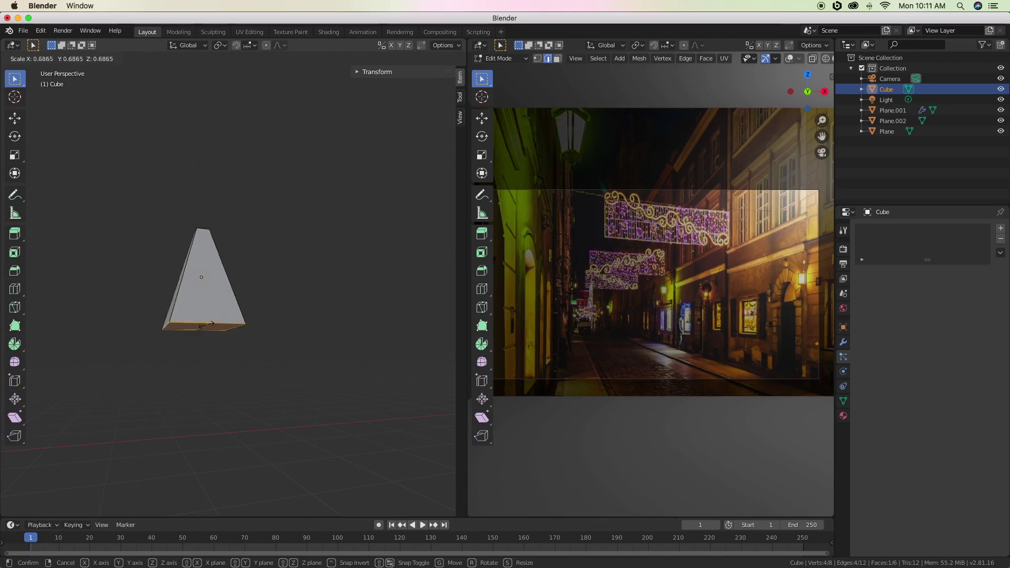
pyautogui.click(202, 323)
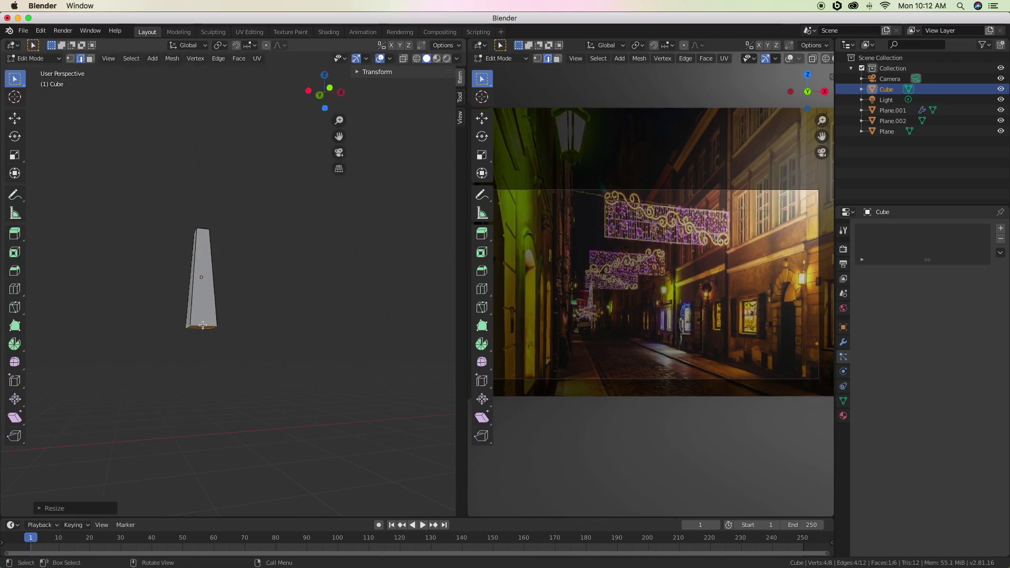
# - Extrude the bottom face down twice and scale the new base to pinch it
pyautogui.moveTo(250, 345)
pyautogui.mouseDown(button='middle')
pyautogui.moveTo(234, 368)
pyautogui.moveTo(237, 350)
pyautogui.mouseUp(button='middle')
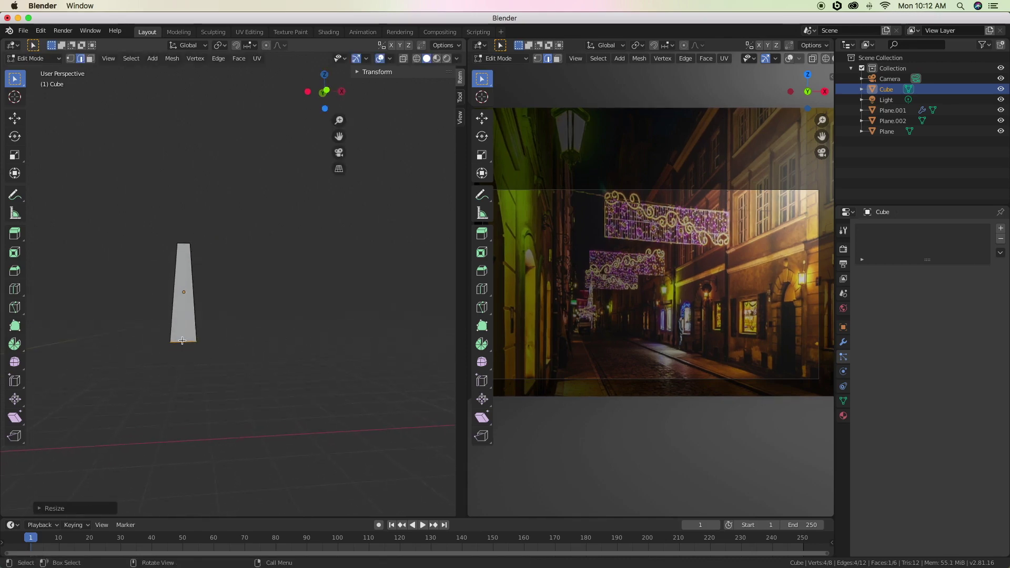
pyautogui.press('e')
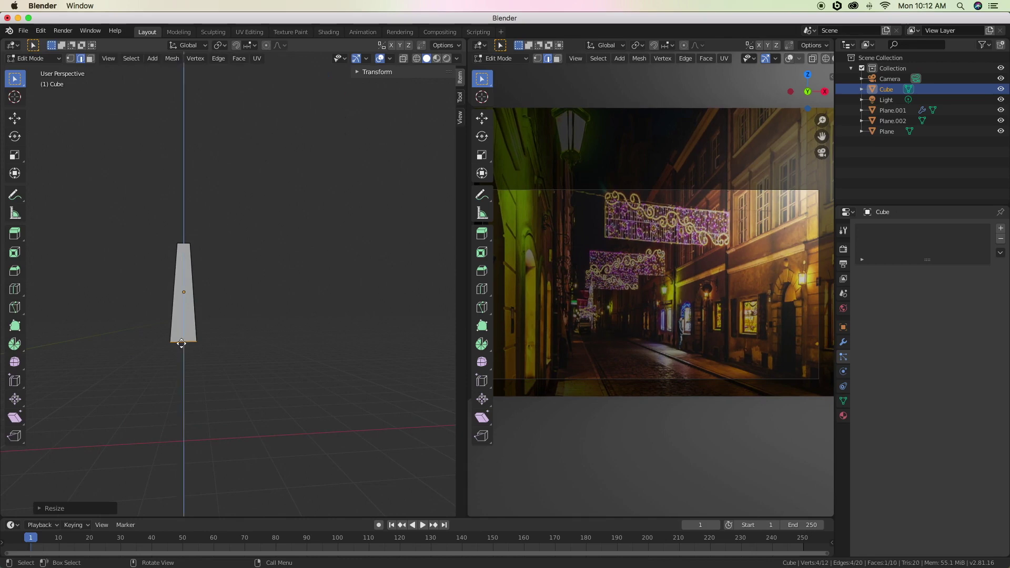
pyautogui.click(181, 349)
pyautogui.press('e')
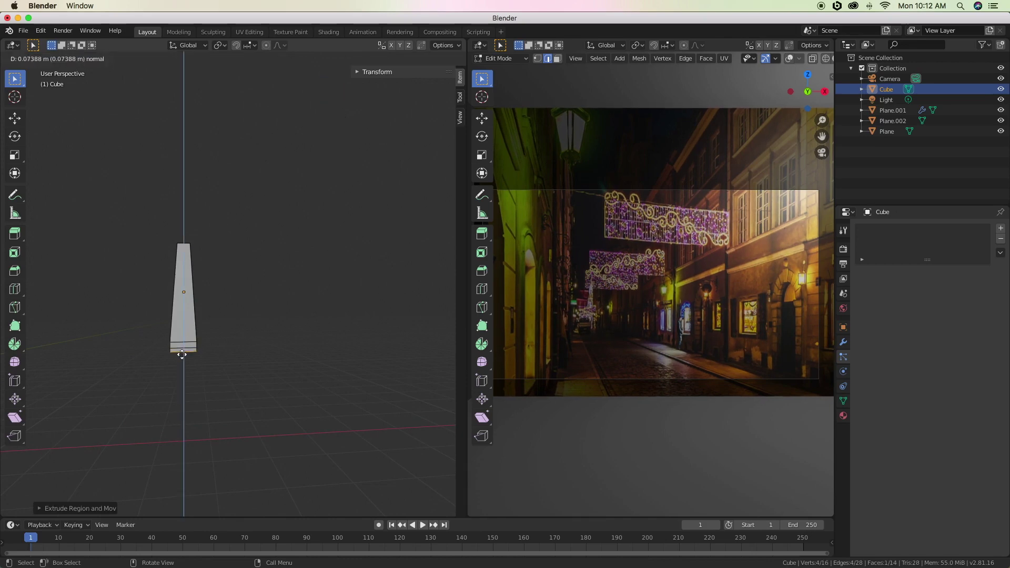
pyautogui.click(207, 362)
pyautogui.press('s')
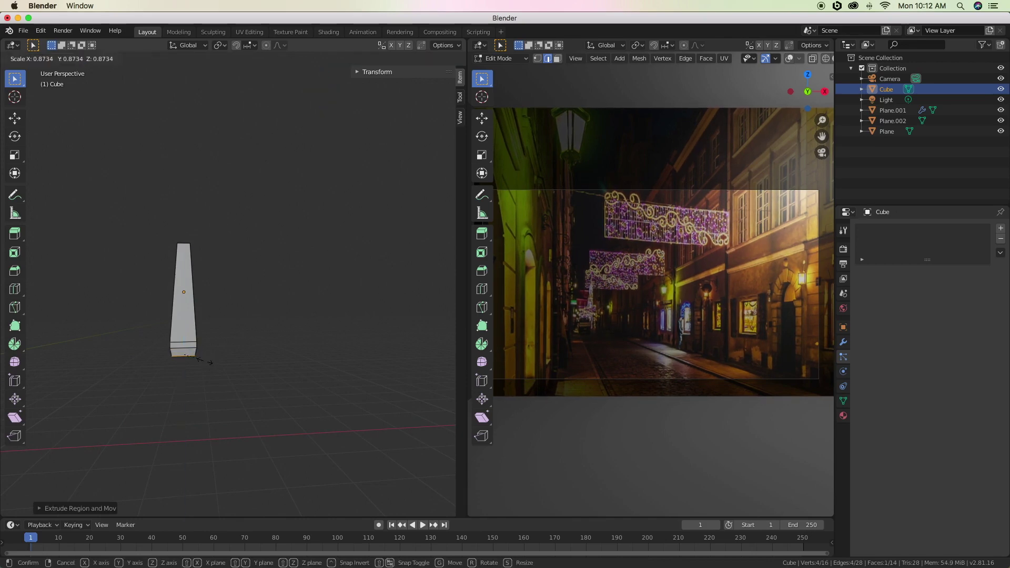
pyautogui.click(196, 357)
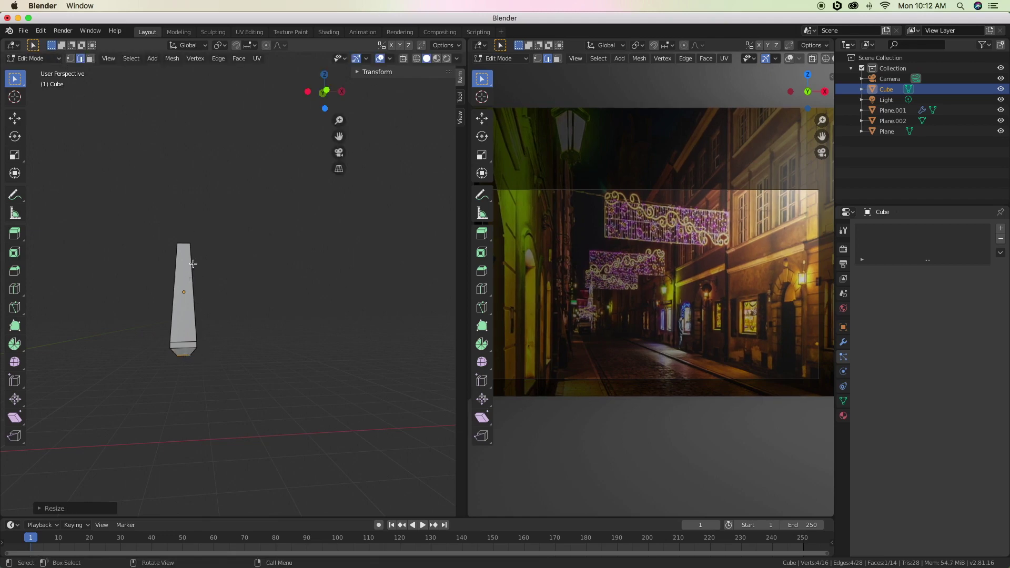
# - Return to Object Mode and shade the drop smooth
pyautogui.click(51, 58)
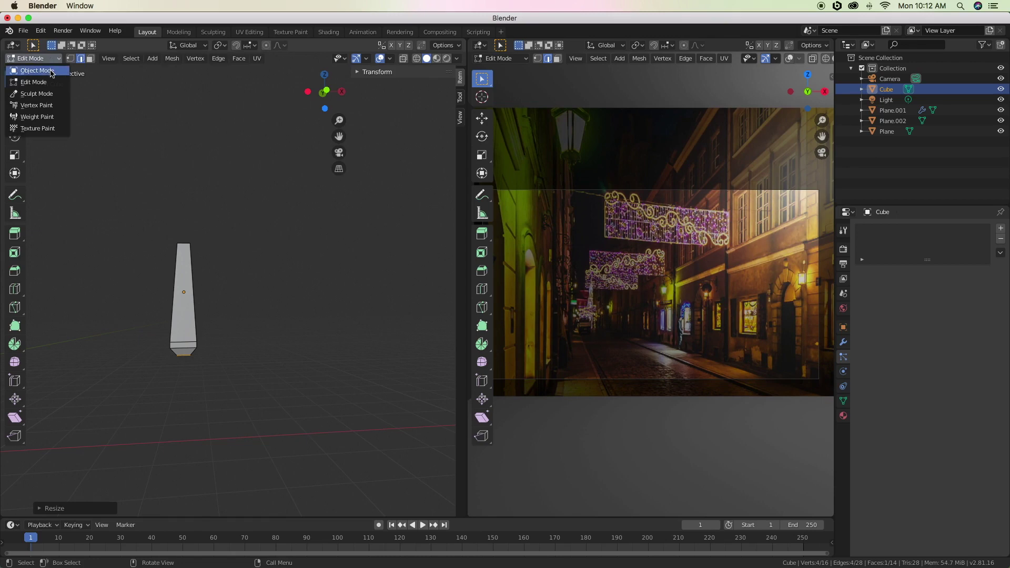
pyautogui.click(51, 71)
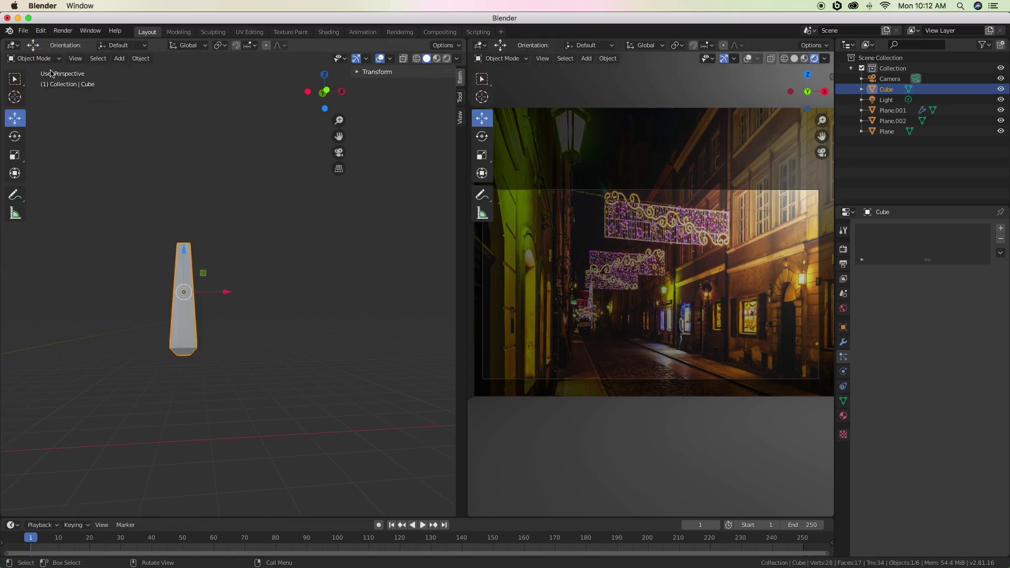
pyautogui.rightClick(192, 345)
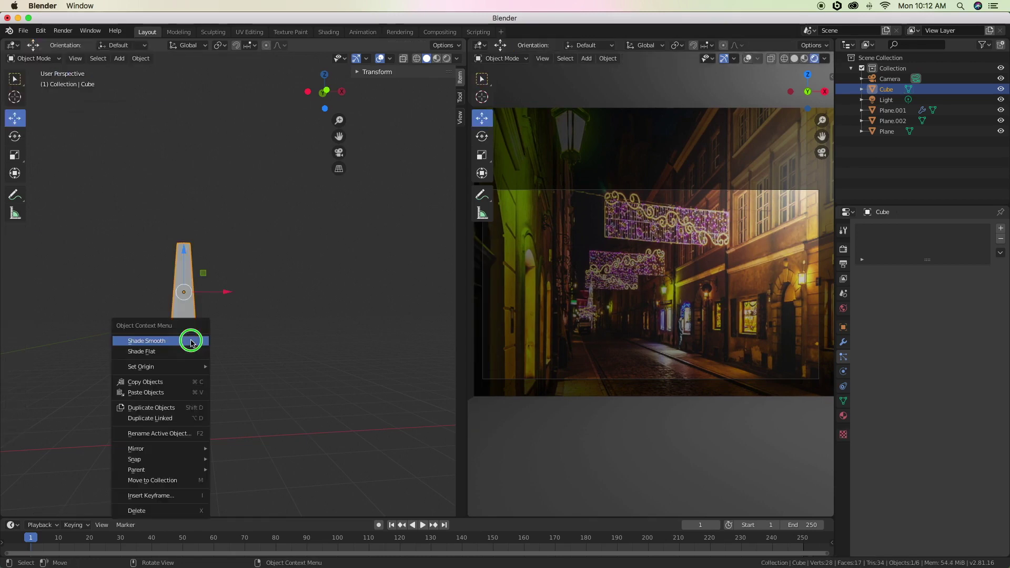
# - Shade the tapered drop smooth and give it a new Principled BSDF material, Material.002
pyautogui.click(192, 342)
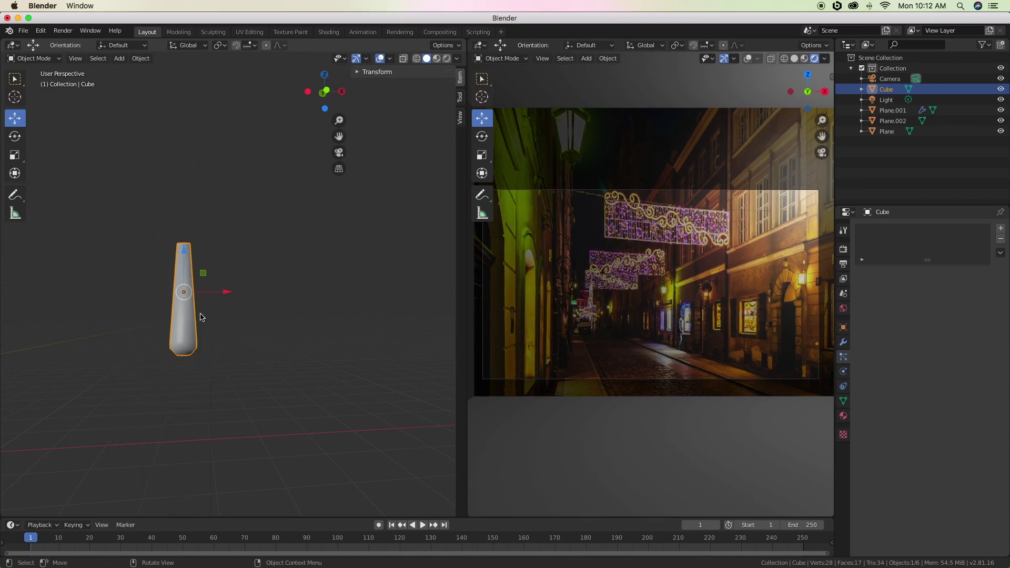
pyautogui.moveTo(196, 345); pyautogui.dragTo(194, 390, button='middle')
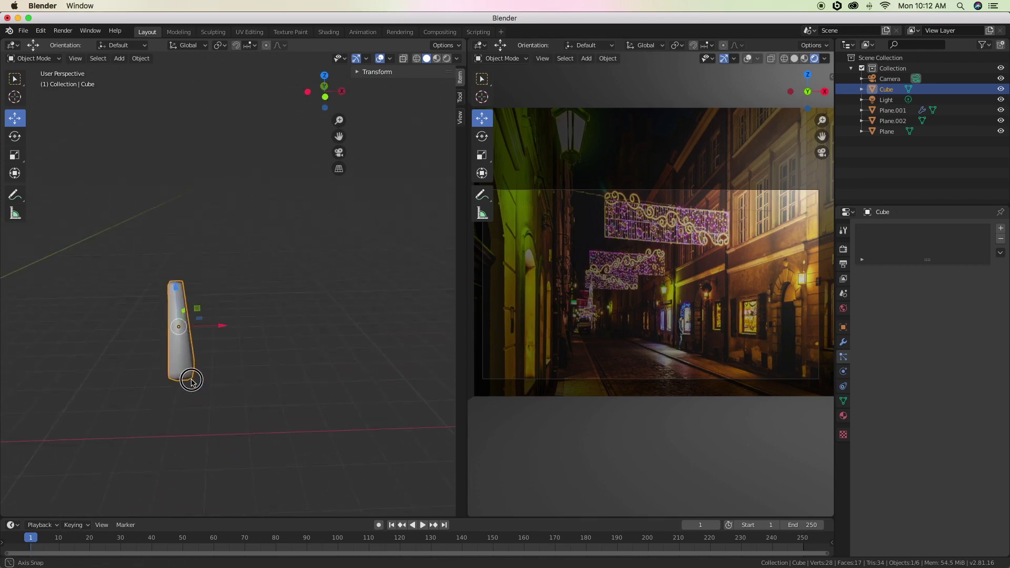
pyautogui.click(844, 418)
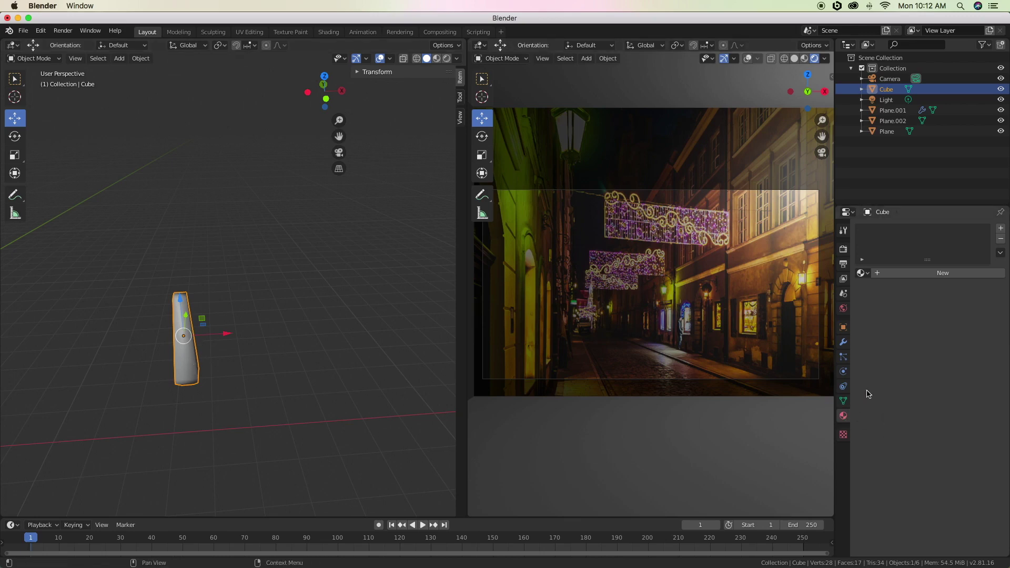
pyautogui.click(951, 273)
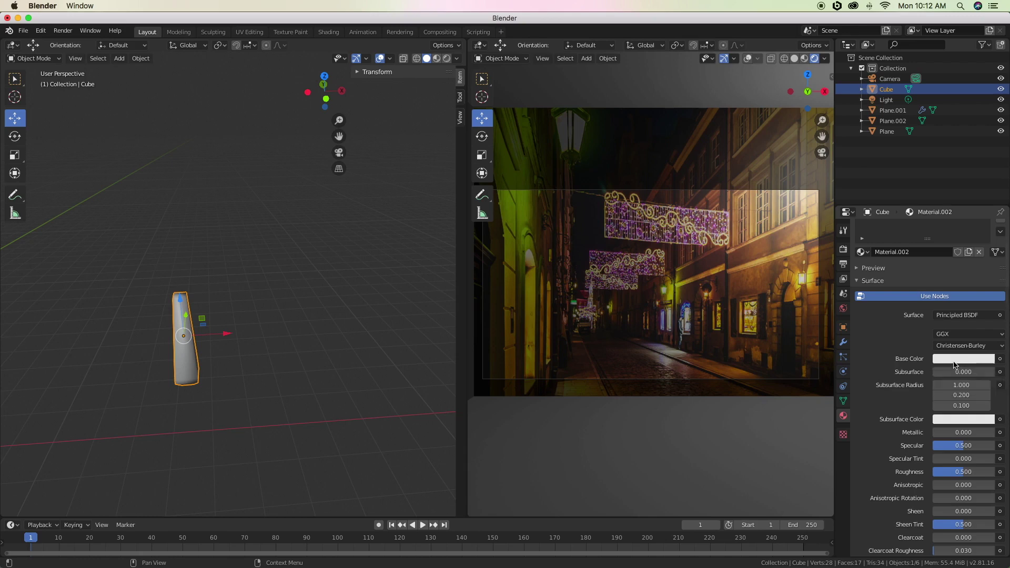
# - Move the drop along X to one side of the room and shrink it
pyautogui.scroll(-3, 228, 308)
pyautogui.scroll(-2, 228, 308)
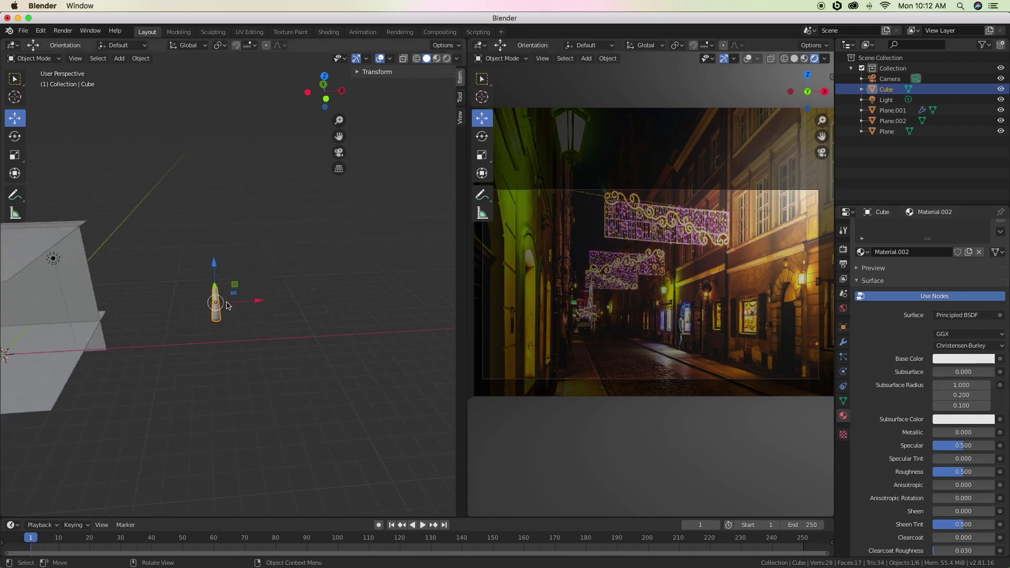
pyautogui.scroll(-1, 227, 308)
pyautogui.press('g')
pyautogui.press('x')
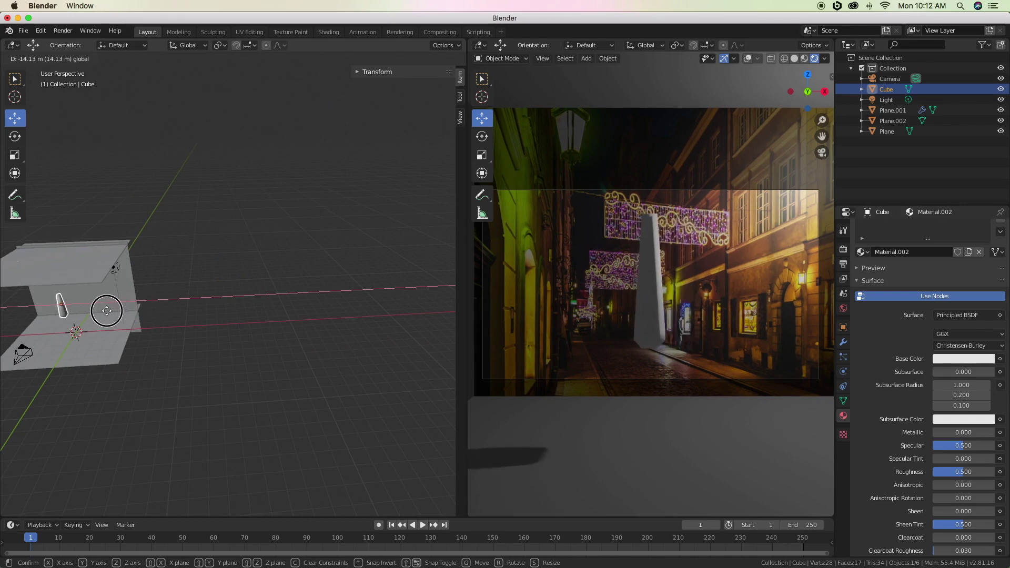
pyautogui.click(106, 311)
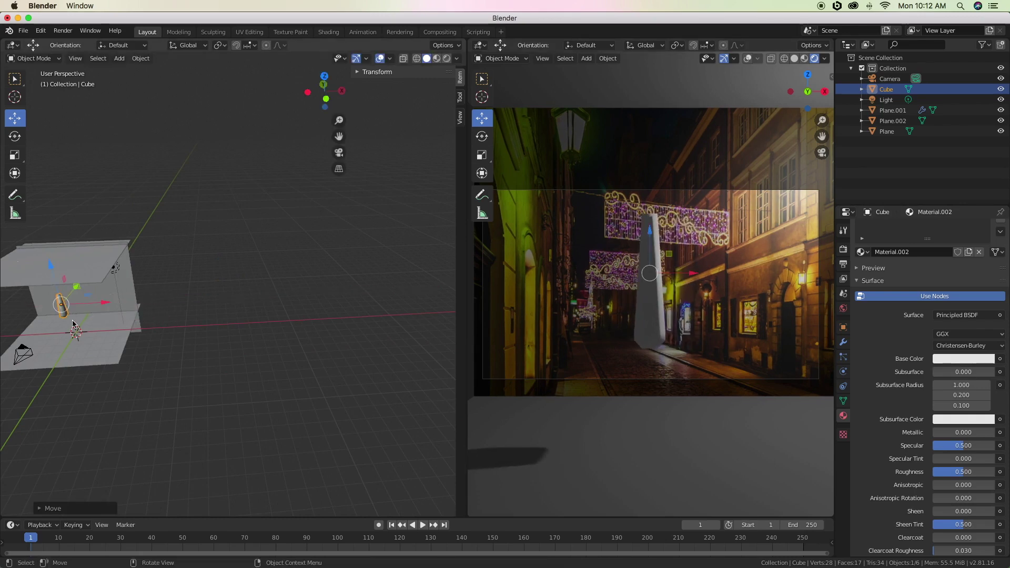
pyautogui.press('s')
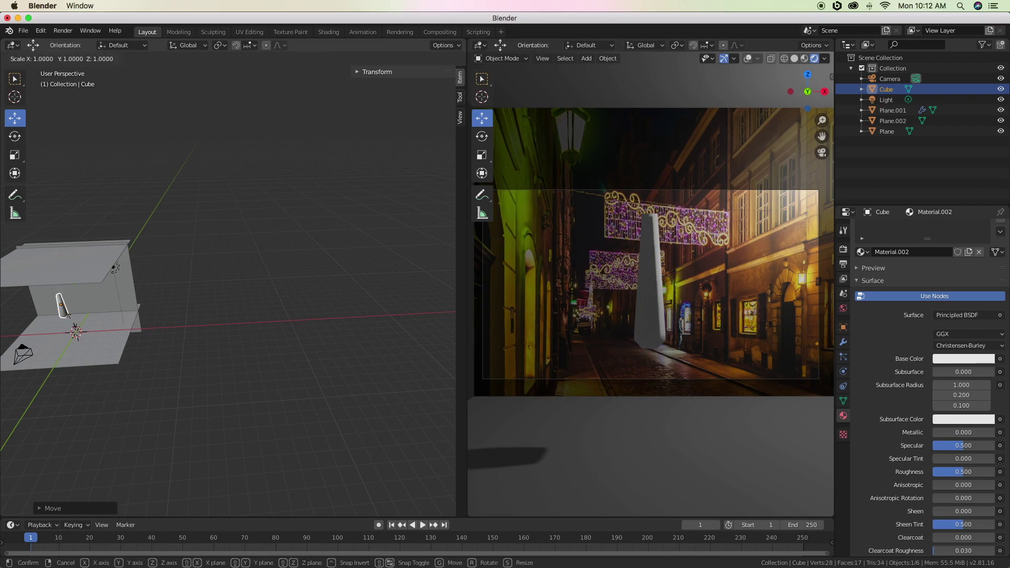
pyautogui.click(65, 313)
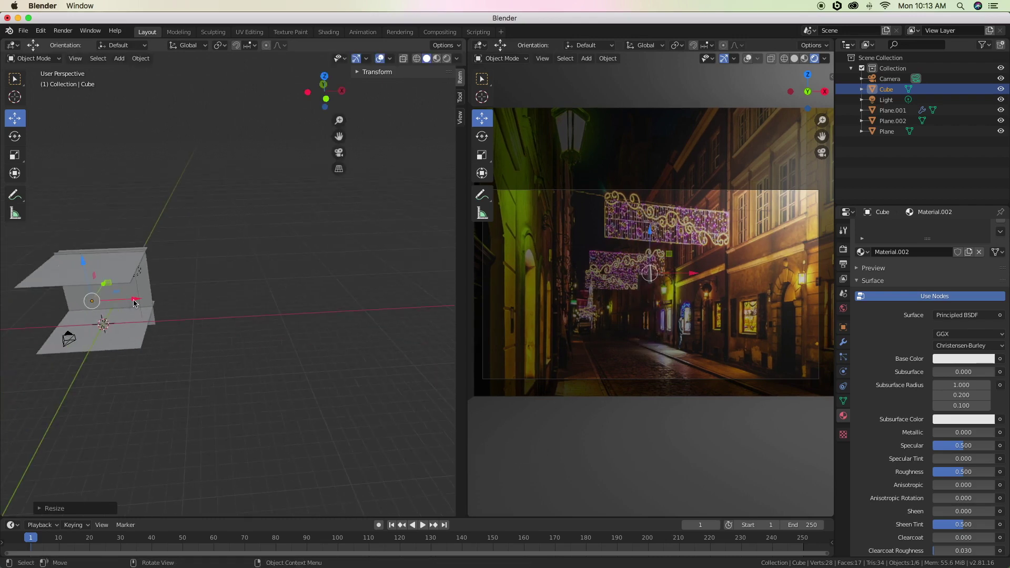
pyautogui.moveTo(134, 303); pyautogui.dragTo(205, 305)
# - Frame the cube and room planes in view and select the ceiling plane Plane.001
pyautogui.keyDown('shift'); pyautogui.hscroll(5, 184, 311); pyautogui.keyUp('shift')
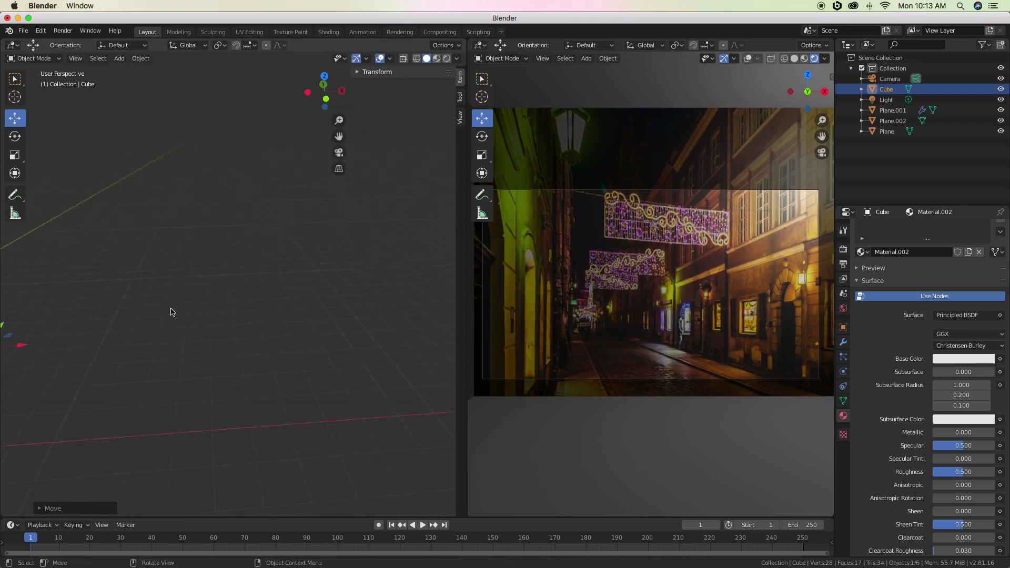
pyautogui.keyDown('shift'); pyautogui.moveTo(182, 318); pyautogui.dragTo(357, 265, button='middle'); pyautogui.keyUp('shift')
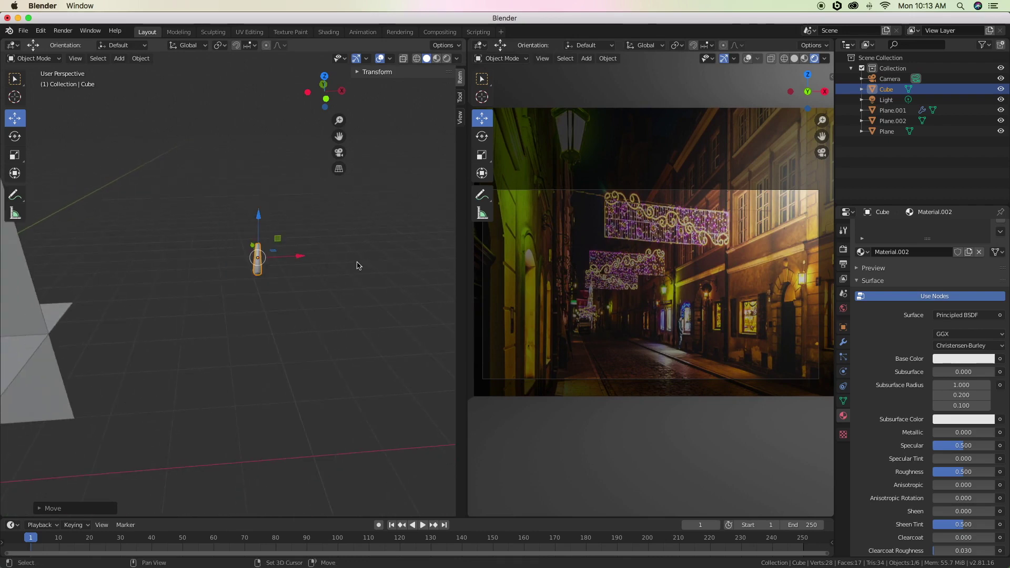
pyautogui.scroll(5, 280, 286)
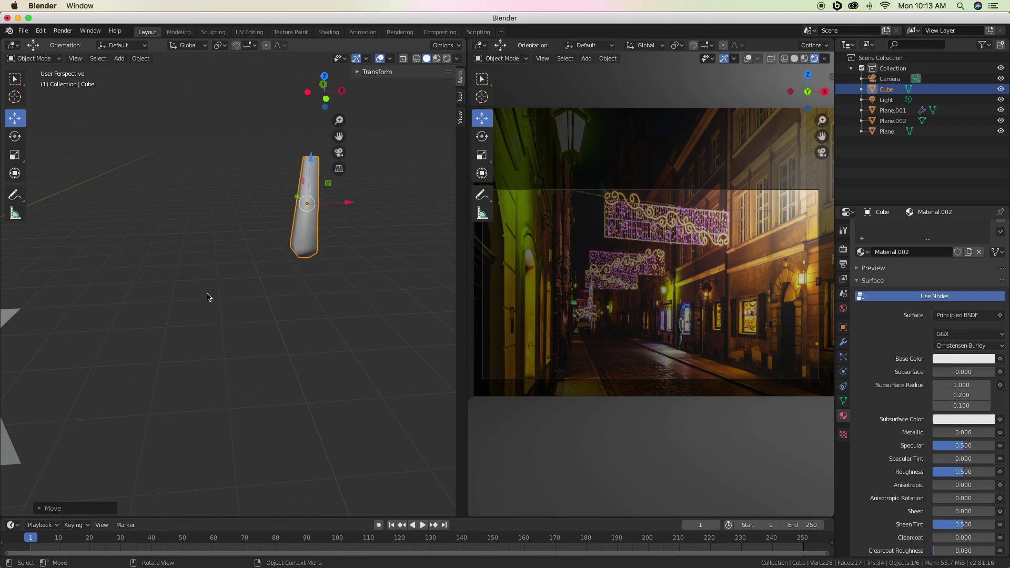
pyautogui.scroll(-5, 131, 283)
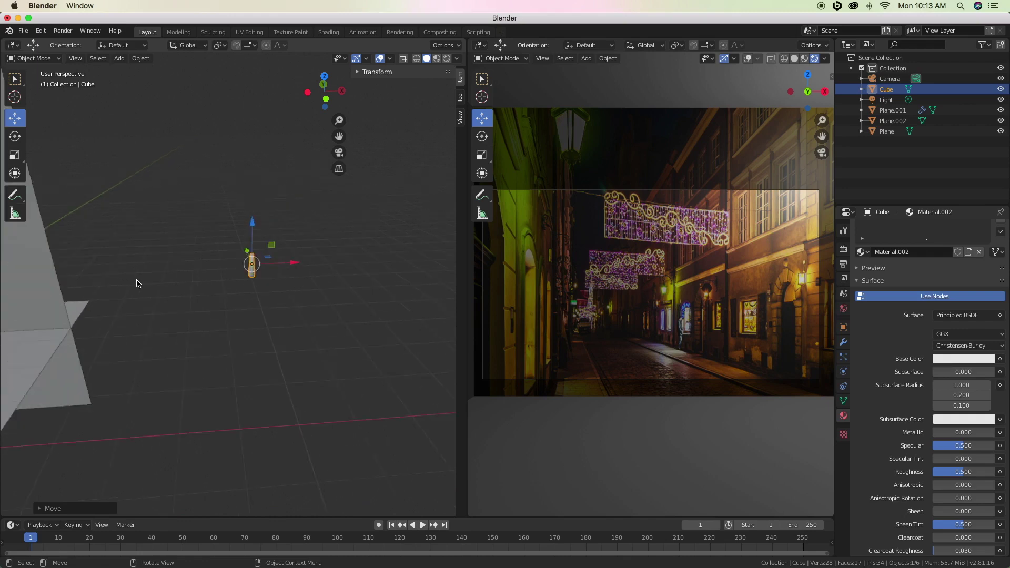
pyautogui.scroll(-3, 139, 281)
pyautogui.scroll(-3, 160, 282)
pyautogui.click(112, 237)
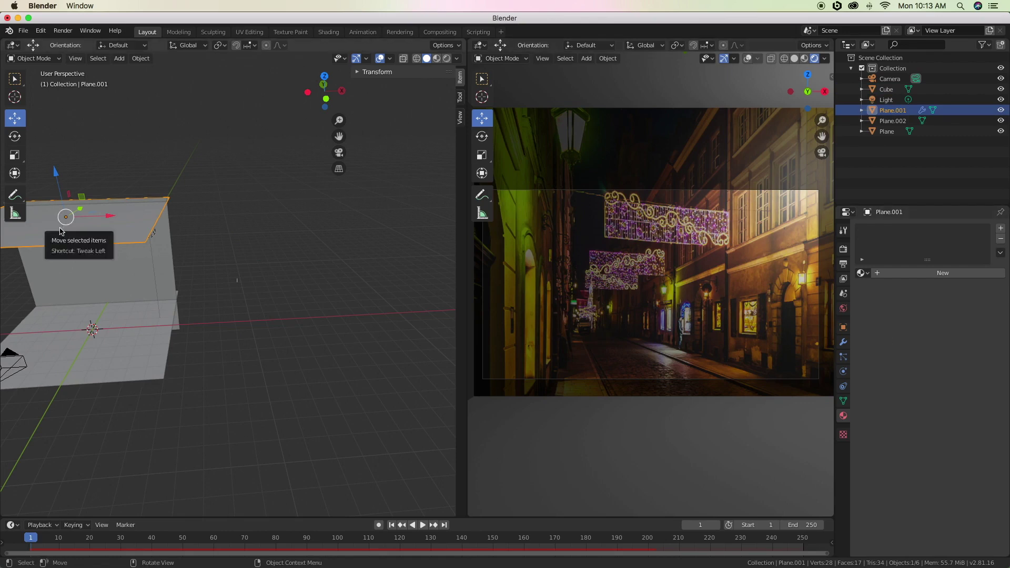
# - Set the ceiling plane's particle Render As option to Object
pyautogui.click(843, 358)
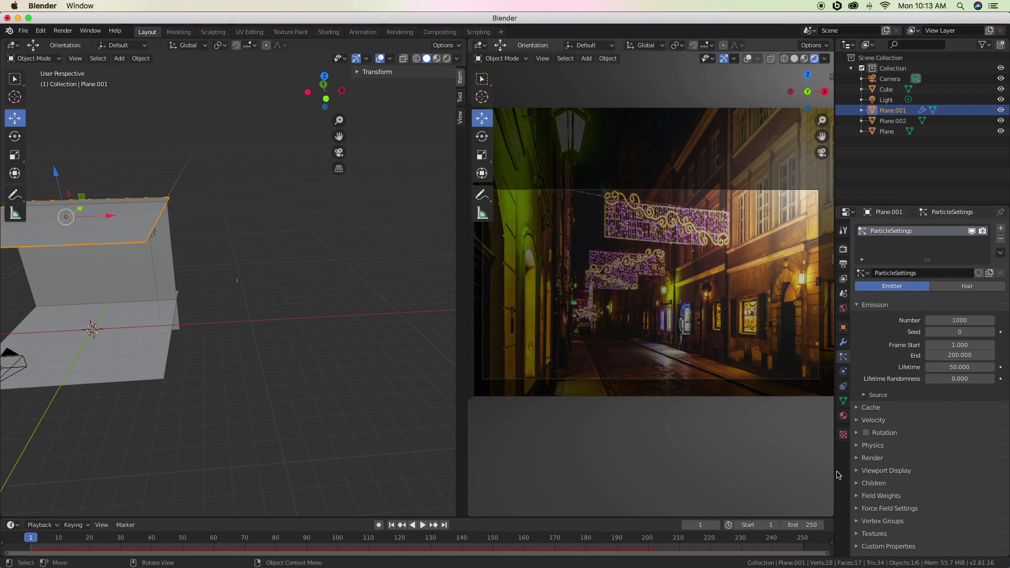
pyautogui.click(856, 461)
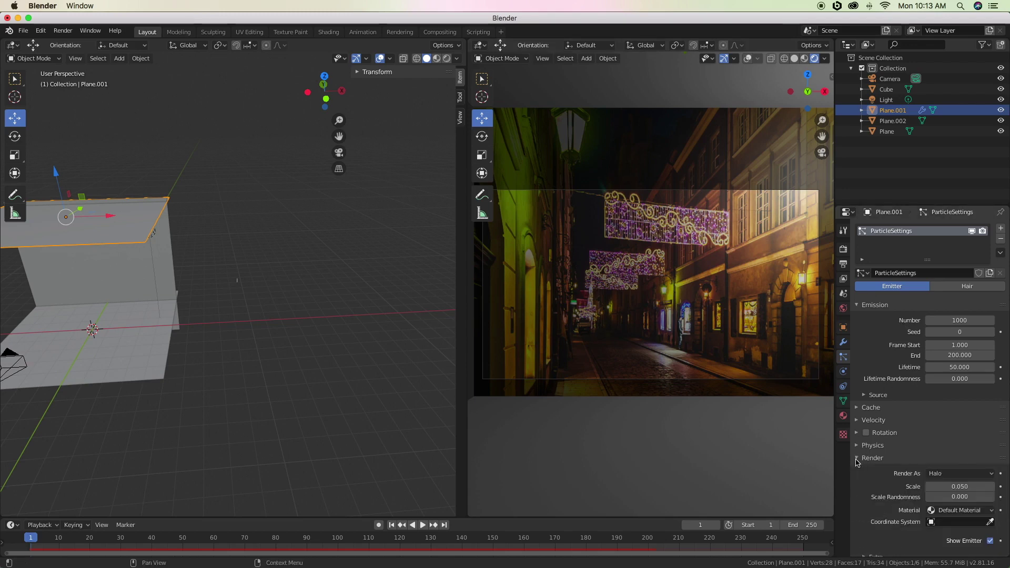
pyautogui.scroll(-4, 870, 438)
pyautogui.scroll(-1, 870, 437)
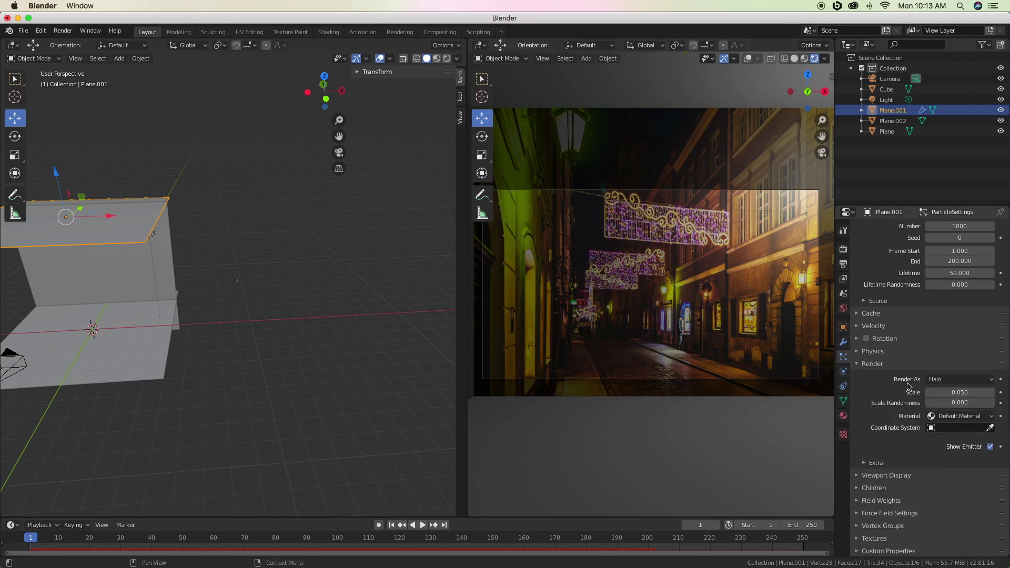
pyautogui.click(943, 380)
pyautogui.click(945, 437)
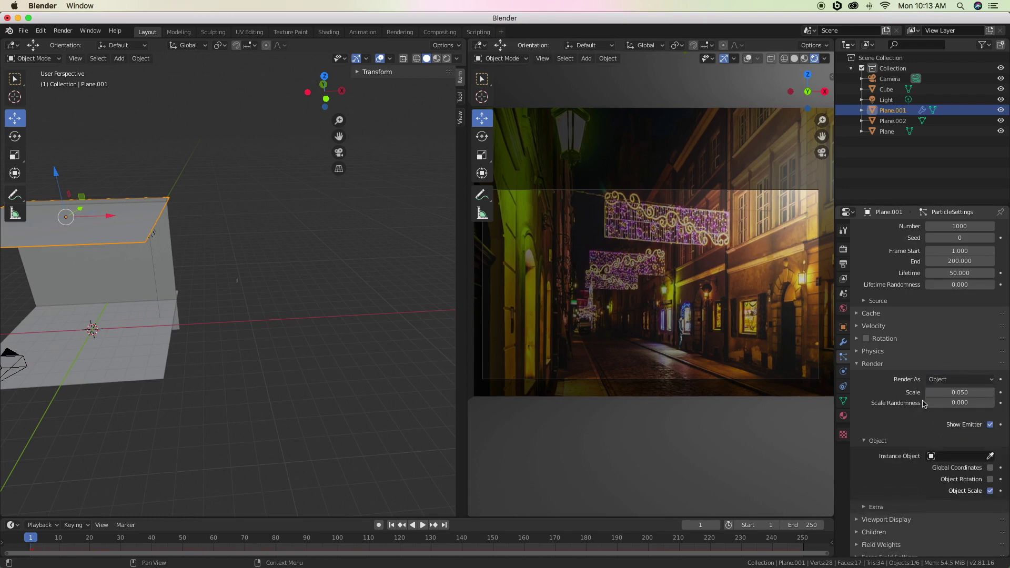
# - Pick Cube as the particle Instance Object with the eyedropper
pyautogui.scroll(-2, 914, 395)
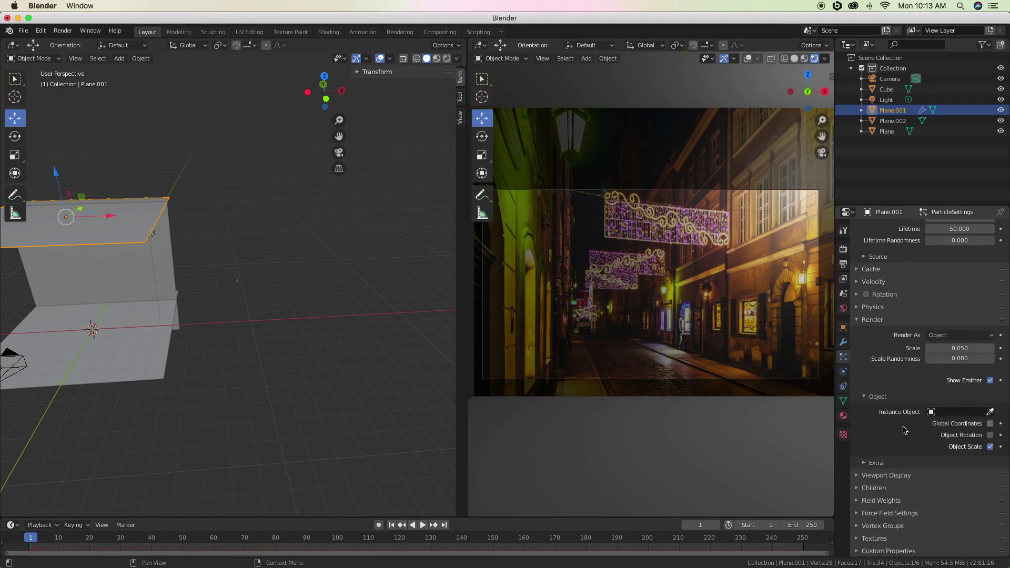
pyautogui.click(990, 414)
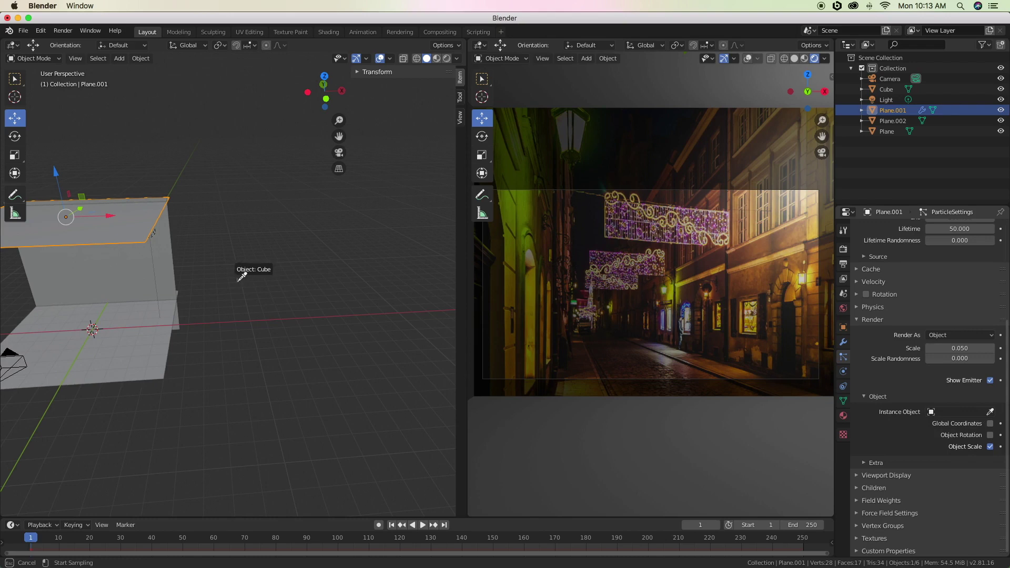
pyautogui.click(238, 280)
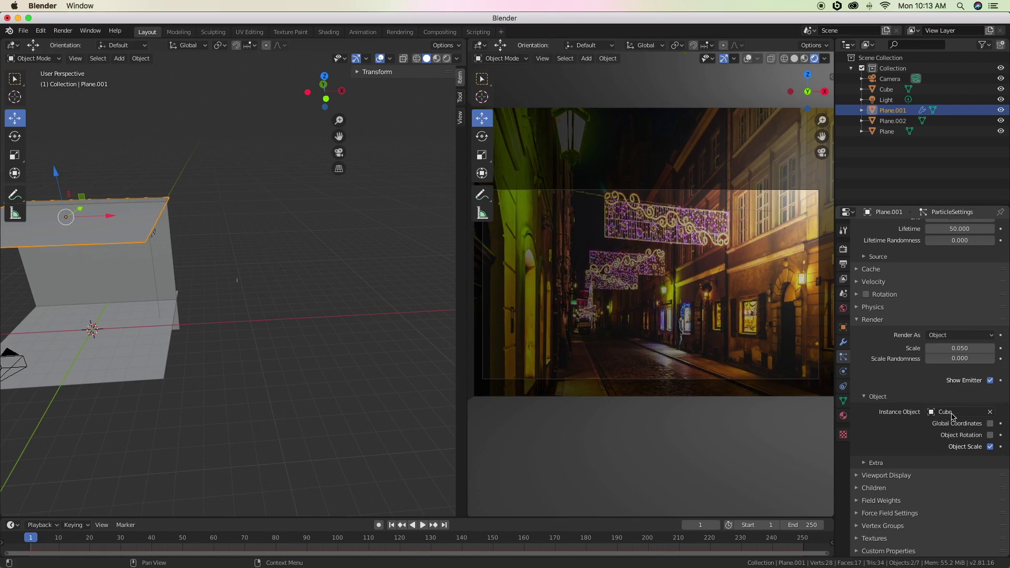
pyautogui.scroll(2, 662, 382)
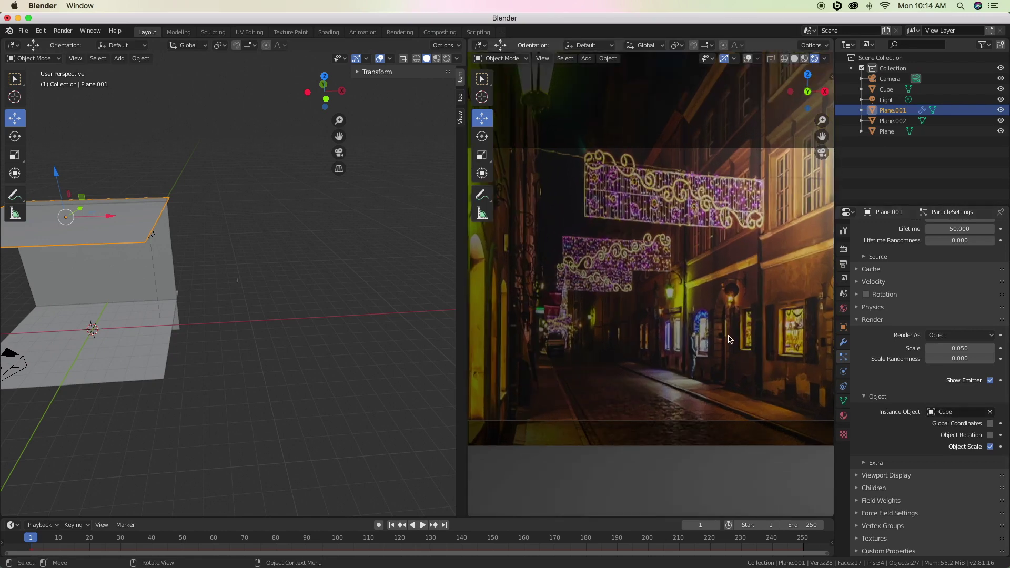
pyautogui.scroll(2, 662, 381)
pyautogui.scroll(-1, 494, 482)
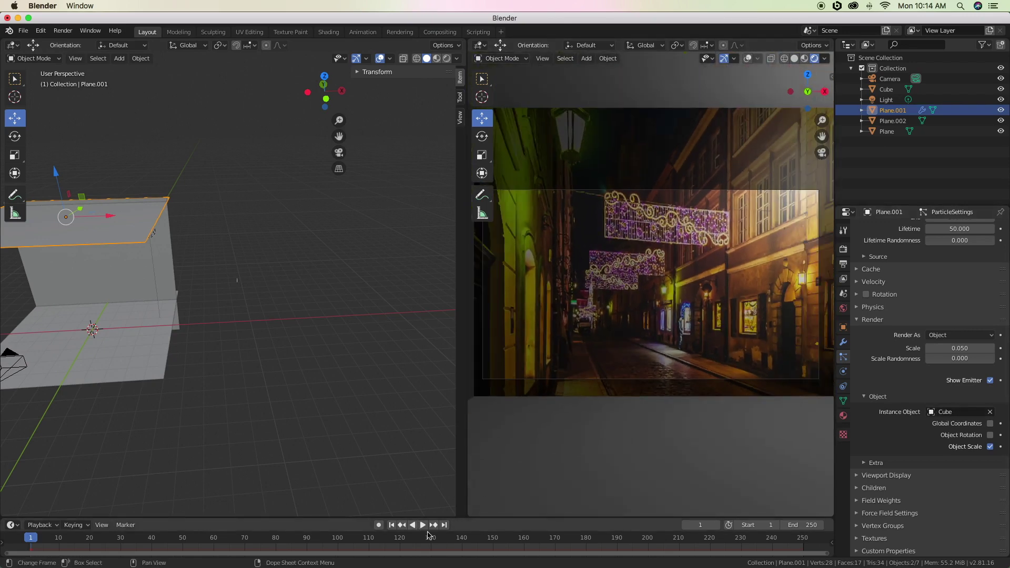
# - Preview the falling cube-drop rain, then stop playback and return to frame 1
pyautogui.click(423, 527)
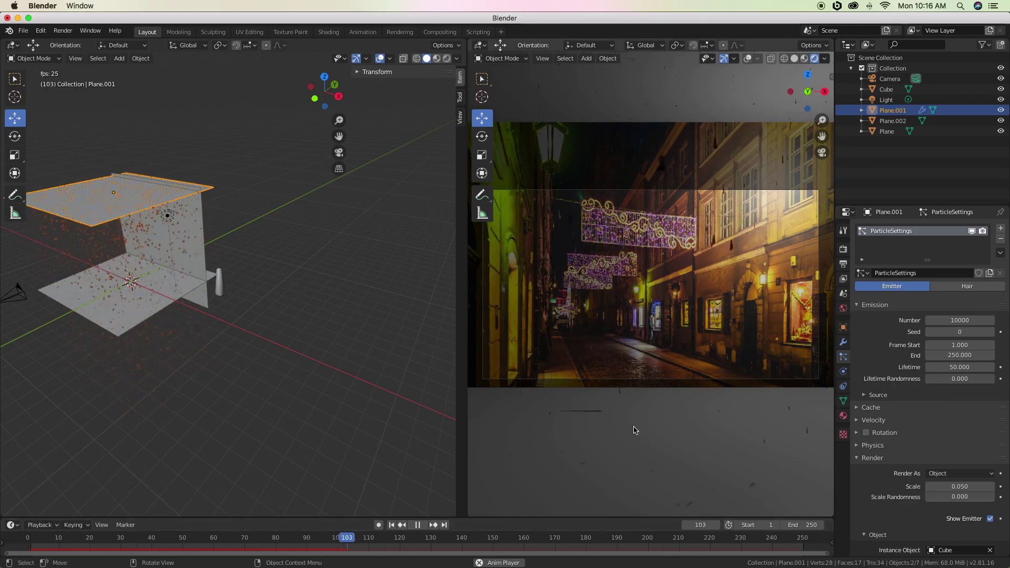
pyautogui.scroll(1, 607, 392)
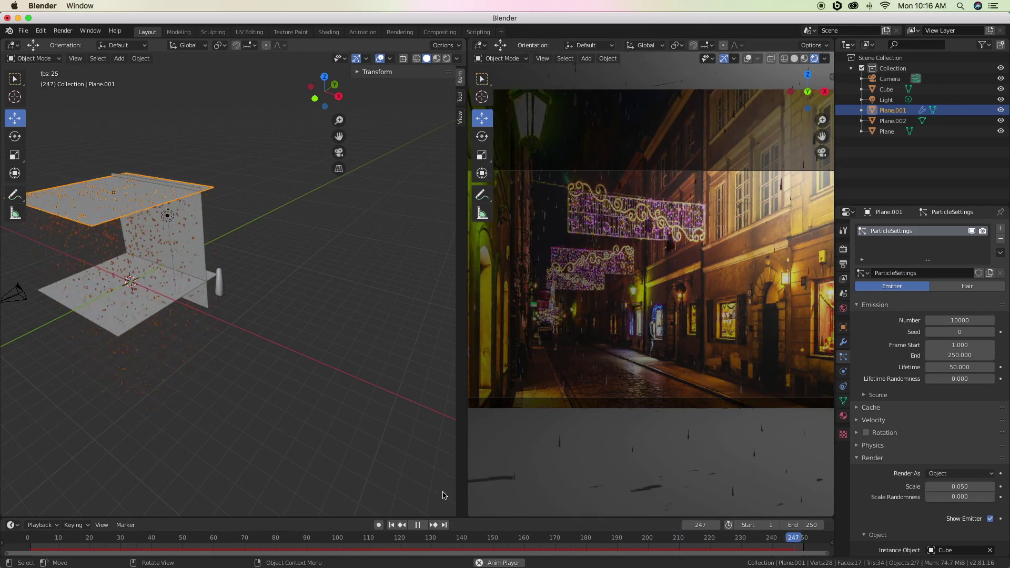
pyautogui.click(417, 524)
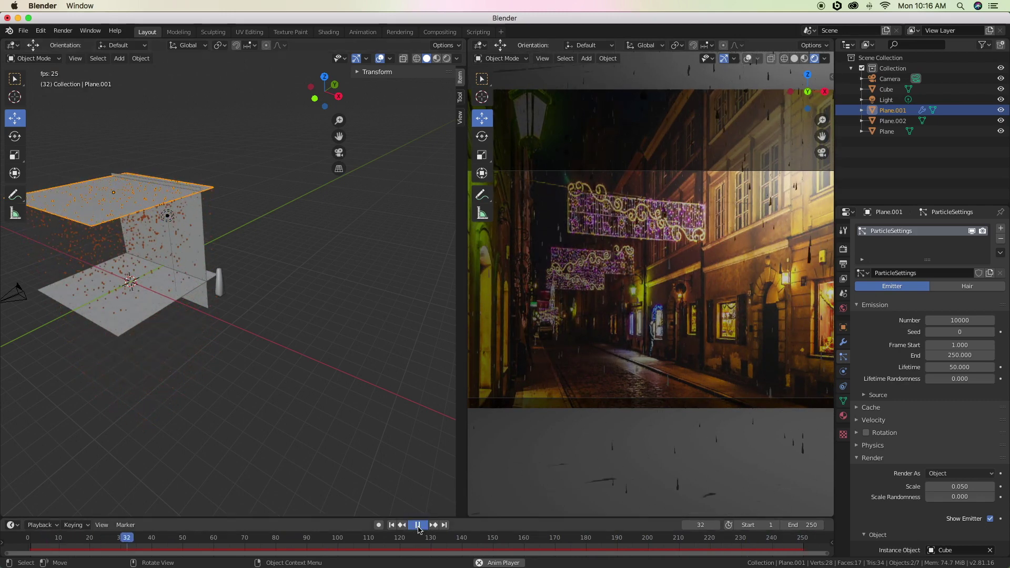
pyautogui.click(392, 525)
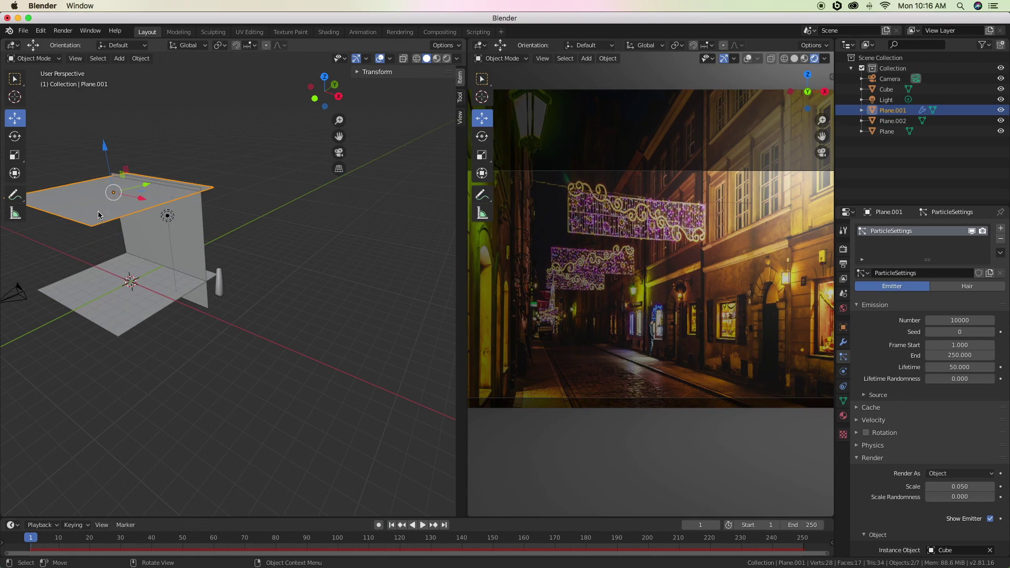
# - Tilt the ceiling plane Plane.001 around the global Y axis
pyautogui.press('r')
pyautogui.press('y')
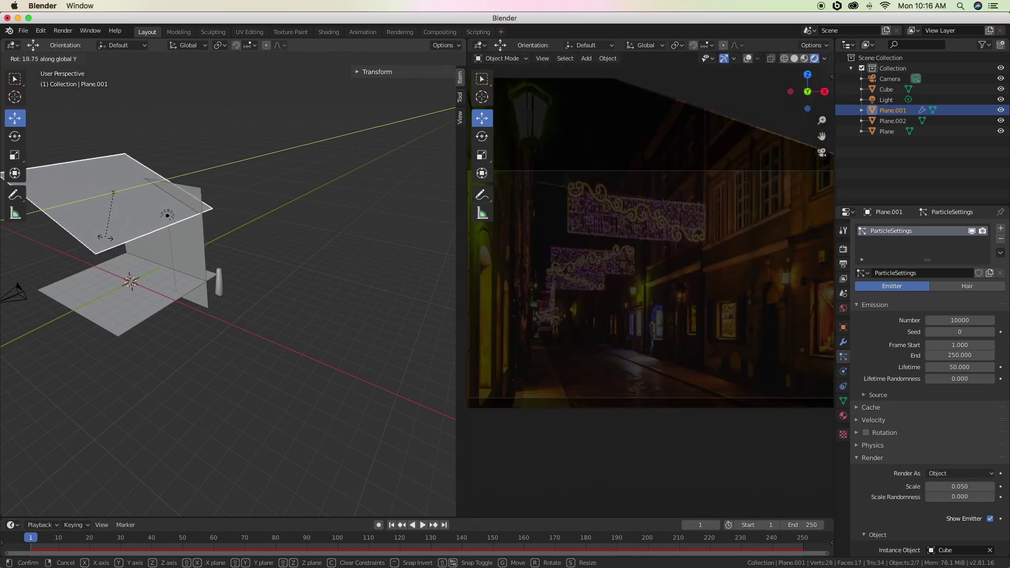
pyautogui.click(110, 233)
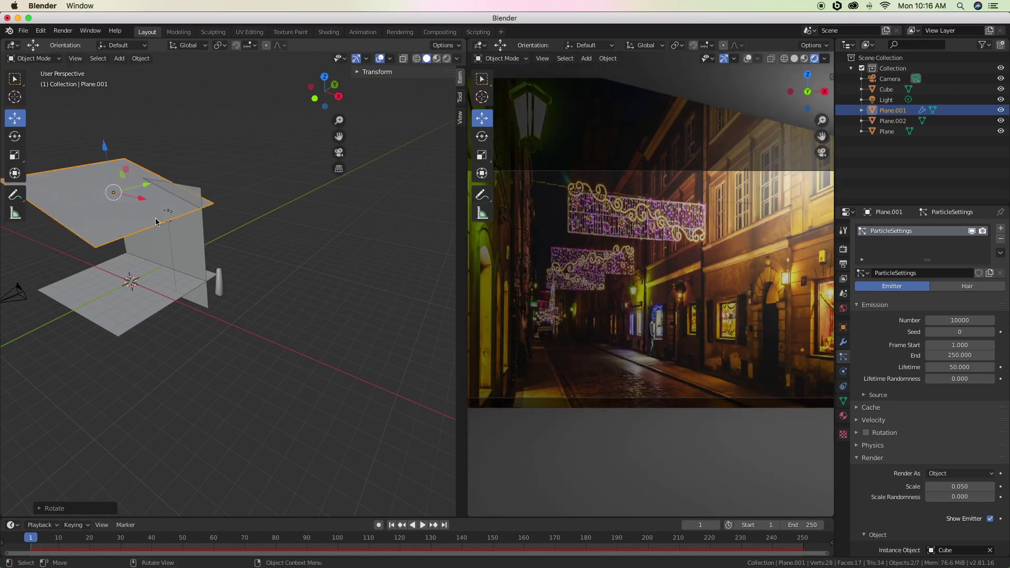
# - Lower the light along Z from about 5.90 m to roughly 5.08 m
pyautogui.moveTo(227, 252); pyautogui.dragTo(255, 214, button='middle')
pyautogui.click(160, 233)
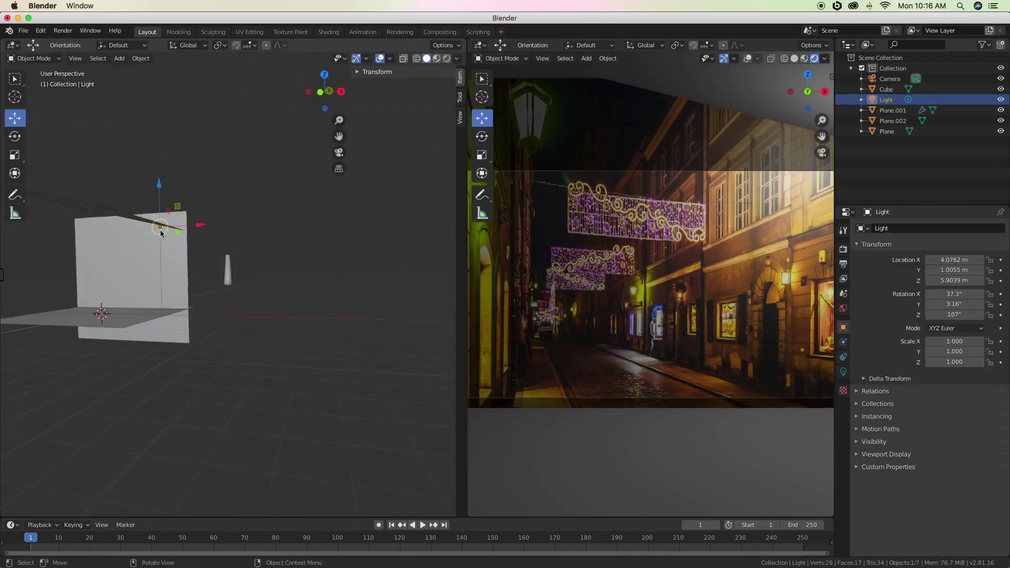
pyautogui.moveTo(162, 190)
pyautogui.mouseDown()
pyautogui.moveTo(154, 207)
pyautogui.moveTo(157, 195)
pyautogui.mouseUp()
# - Add Collision physics to the floor plane so it kills the rain particles
pyautogui.click(124, 324)
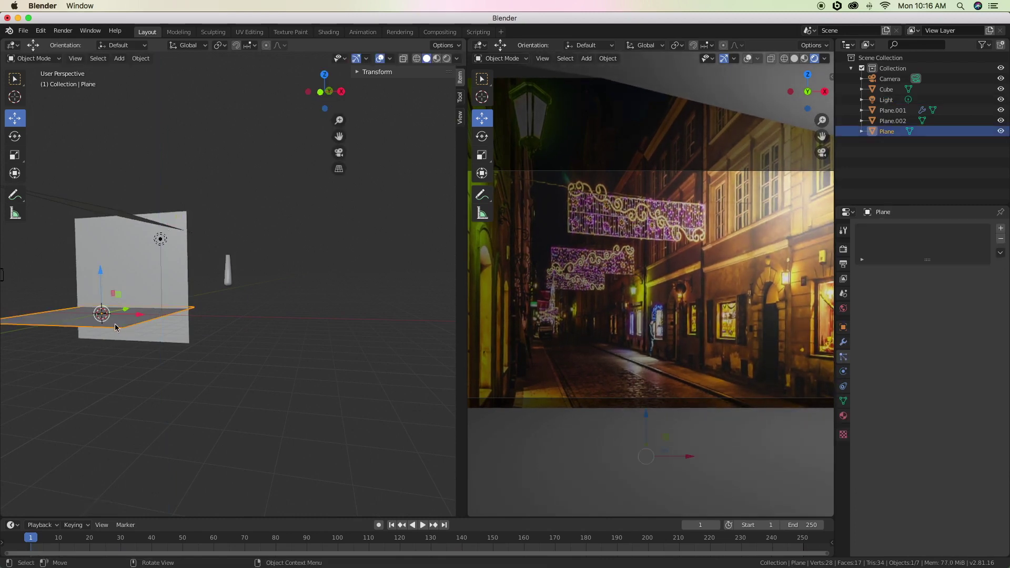
pyautogui.click(843, 416)
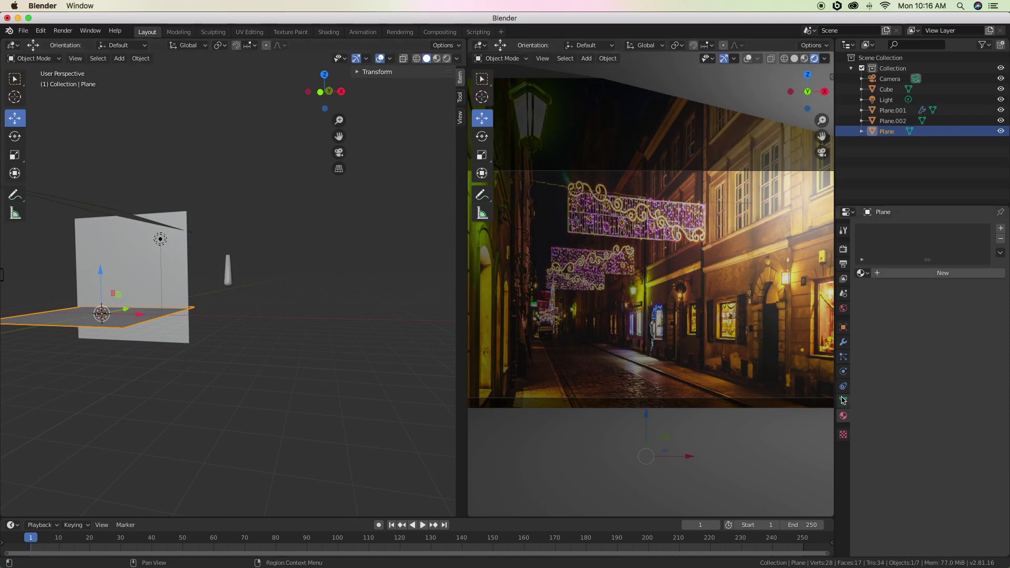
pyautogui.click(844, 388)
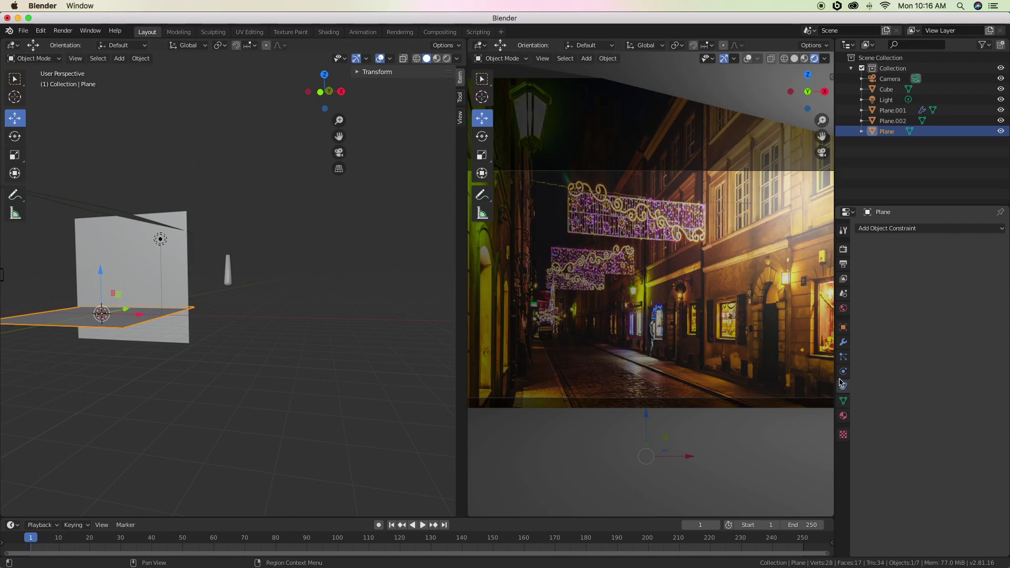
pyautogui.click(844, 374)
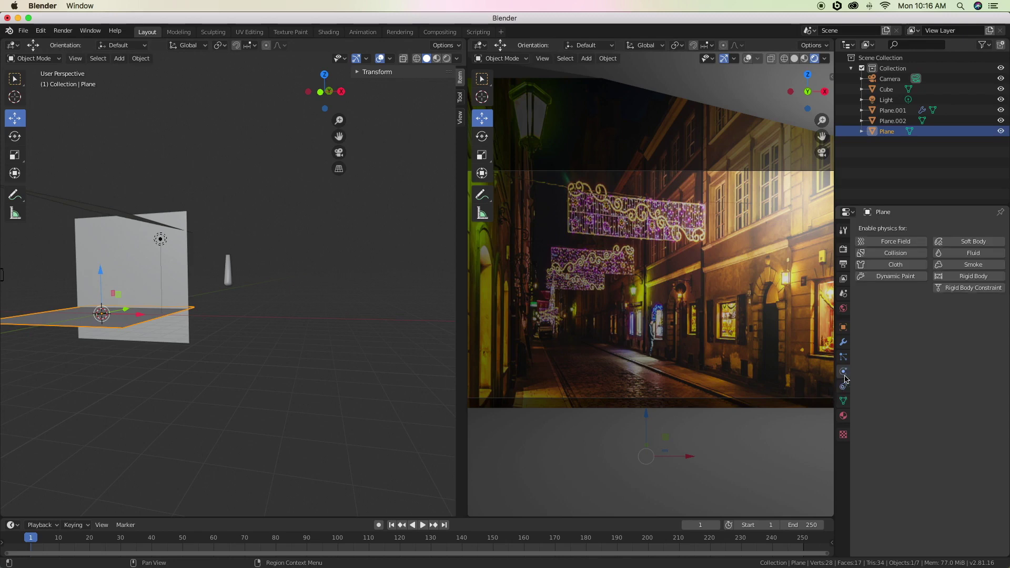
pyautogui.click(898, 255)
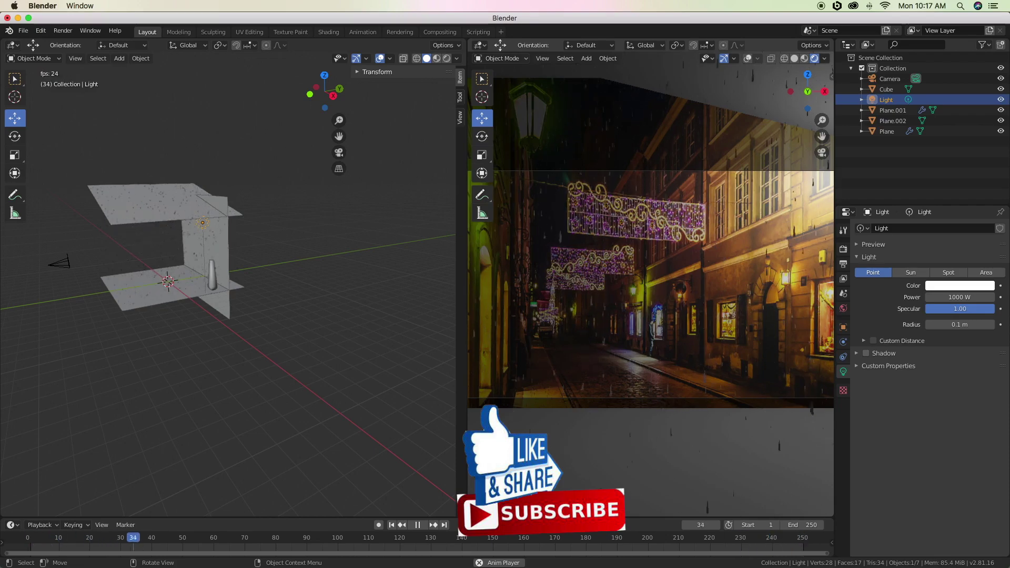
# - Expand the camera view to fill the viewport and replay the rain over the street
pyautogui.press('Escape')
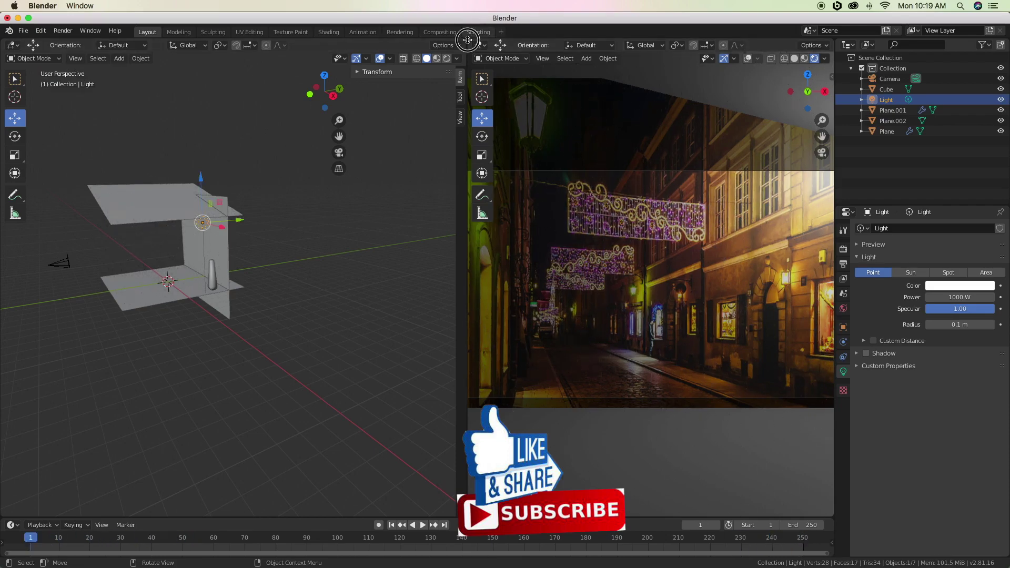
pyautogui.moveTo(468, 39); pyautogui.dragTo(400, 69)
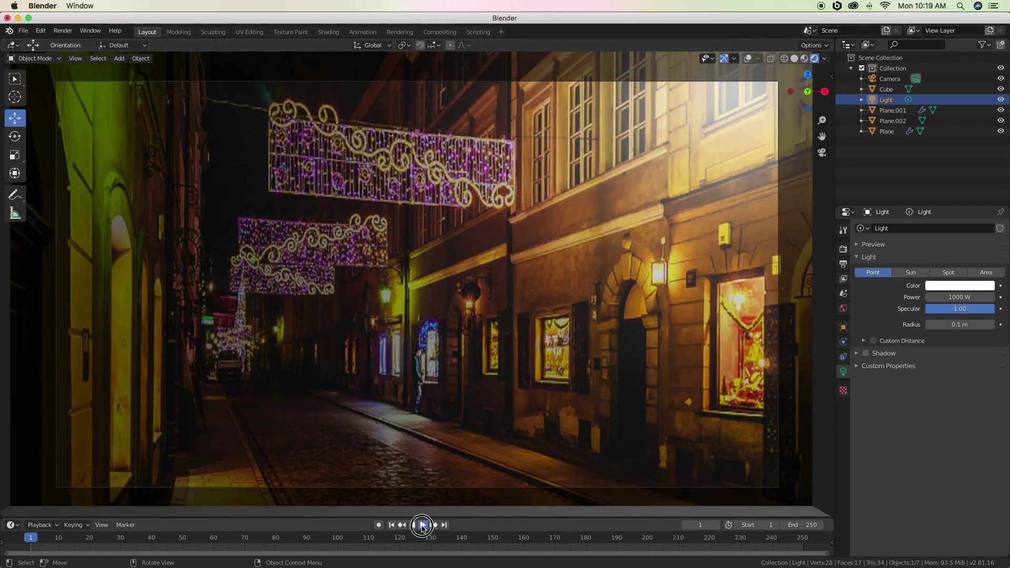
pyautogui.click(422, 526)
pyautogui.click(326, 324)
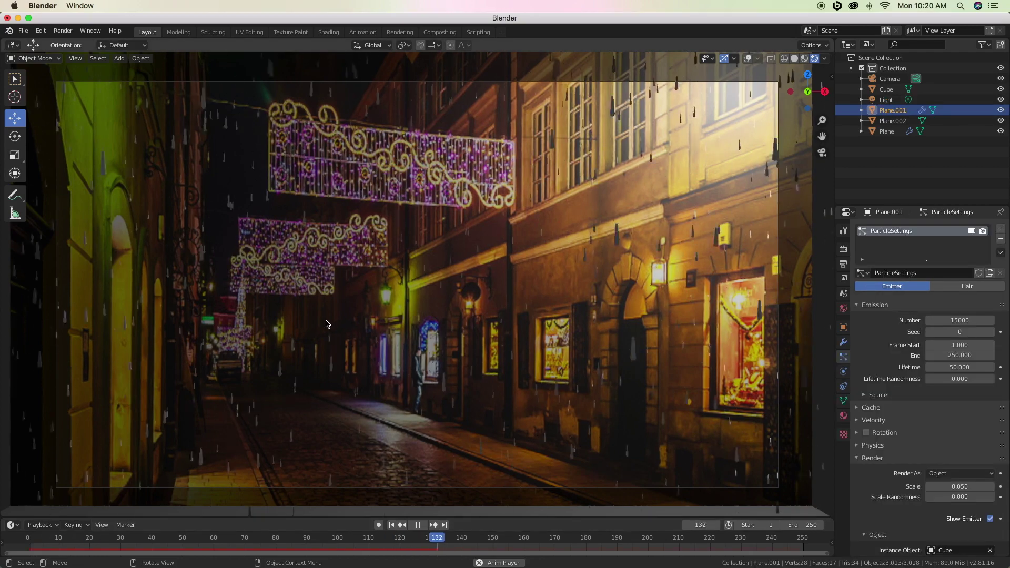